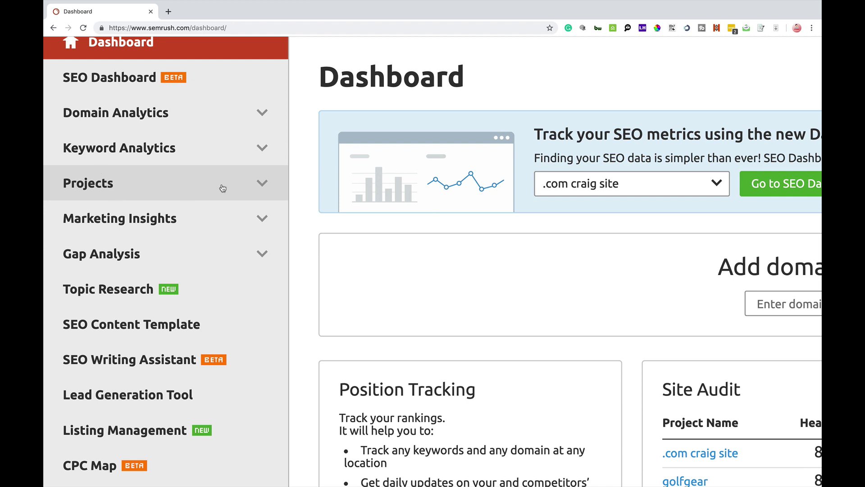
- Expand the Projects list in the sidebar and open the '.com craig site' project
click(265, 183)
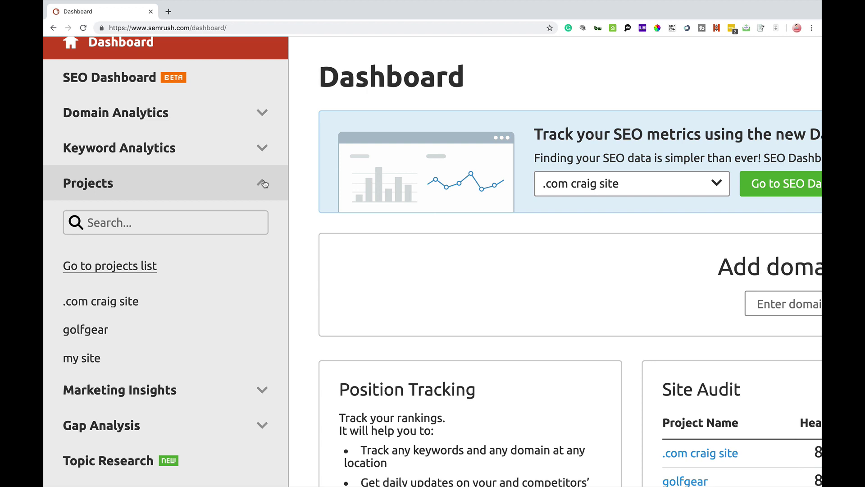
click(265, 183)
click(103, 189)
click(129, 301)
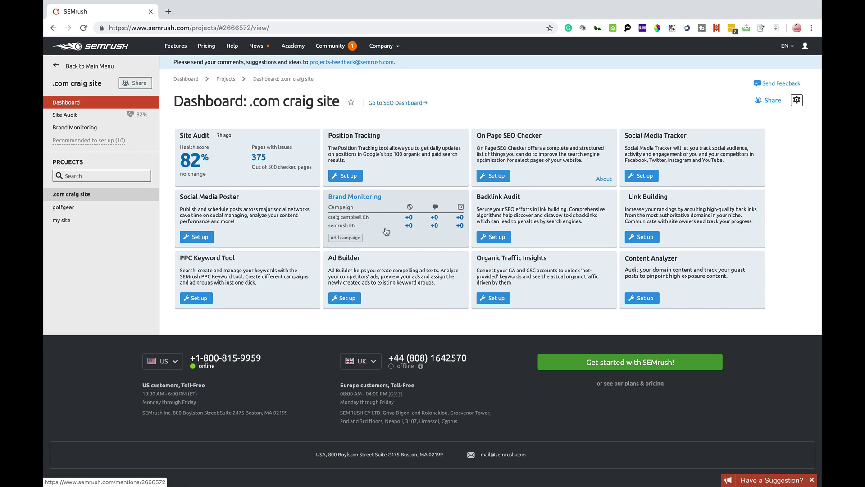
- Open Brand Monitoring for the project and view its Overview, showing 23 mentions and 10.8K reach
scroll(387, 231, up, 5)
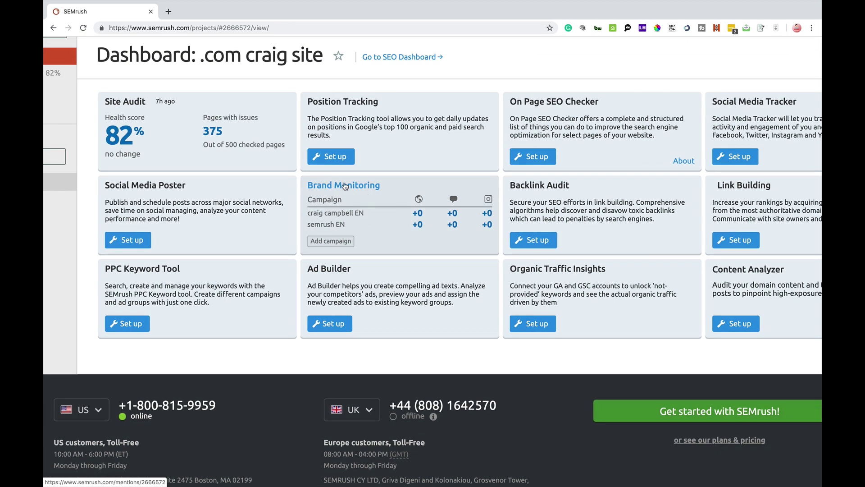
click(345, 186)
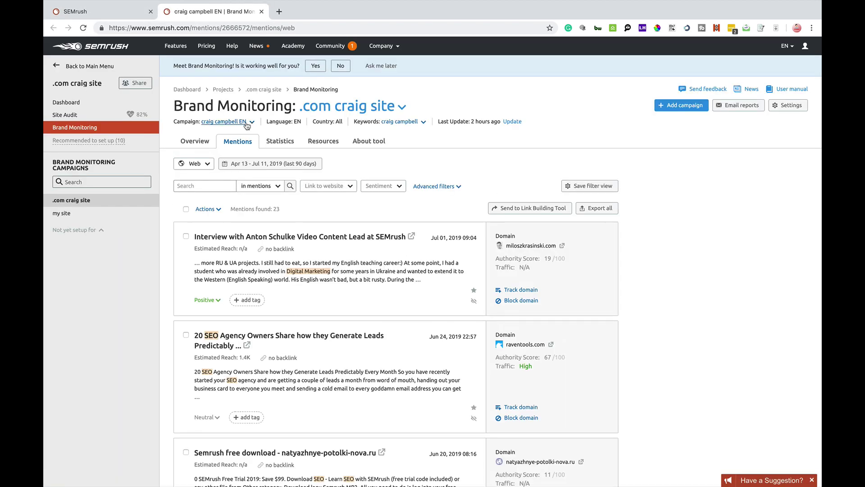
click(194, 148)
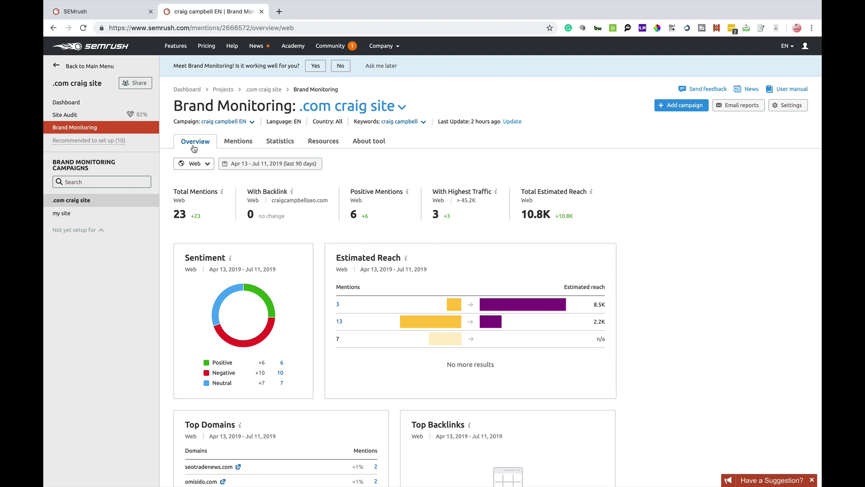
click(679, 110)
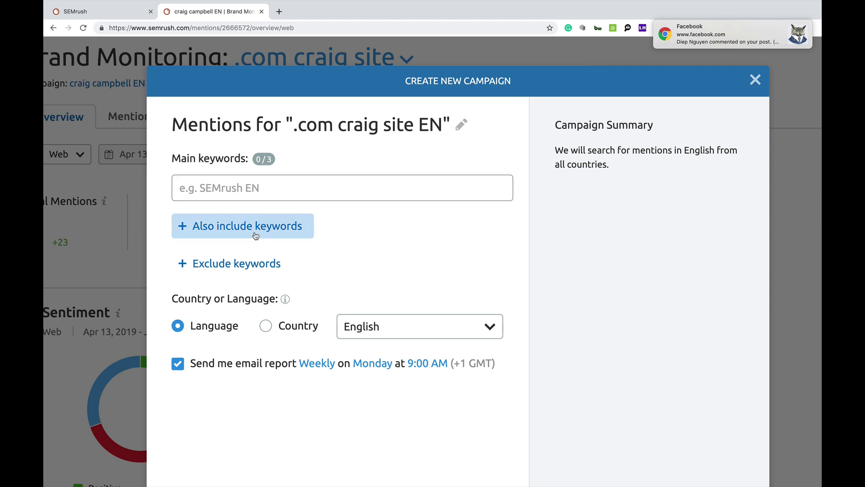
click(252, 226)
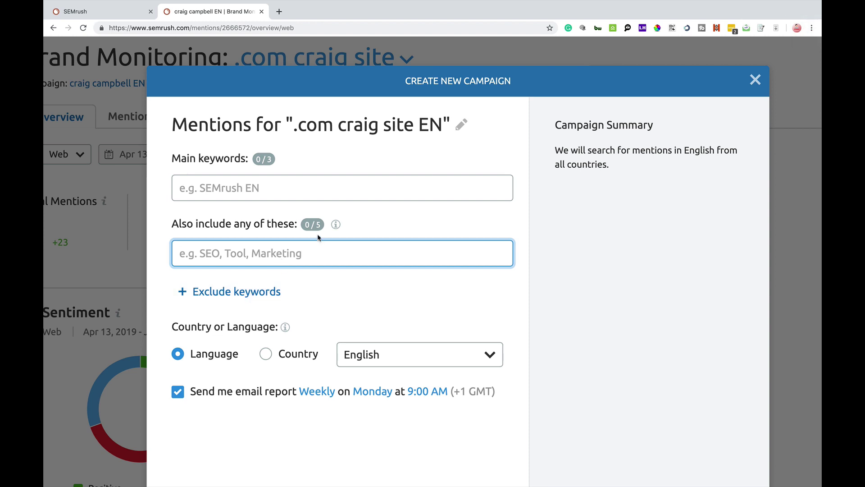
mouse_move(335, 229)
click(258, 301)
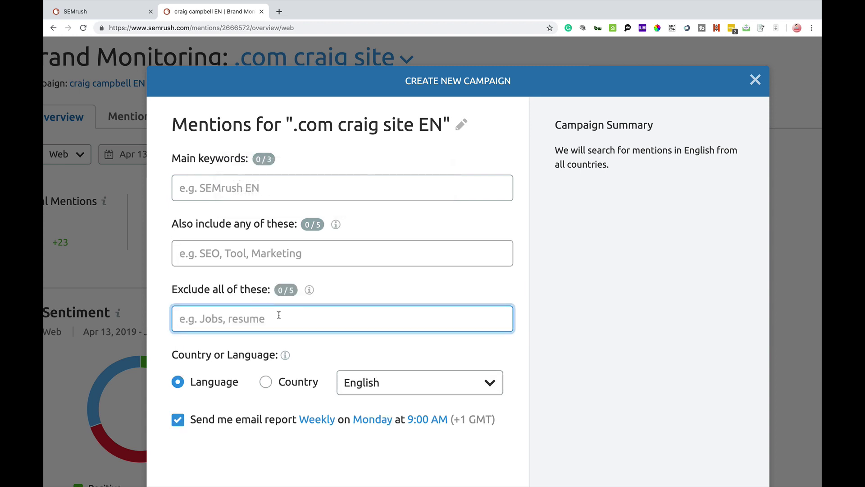
mouse_move(308, 295)
click(756, 81)
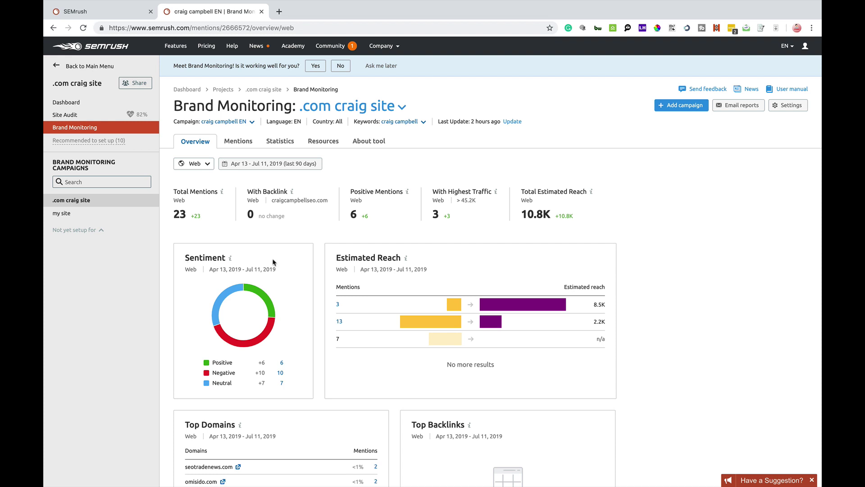
scroll(273, 262, up, 3)
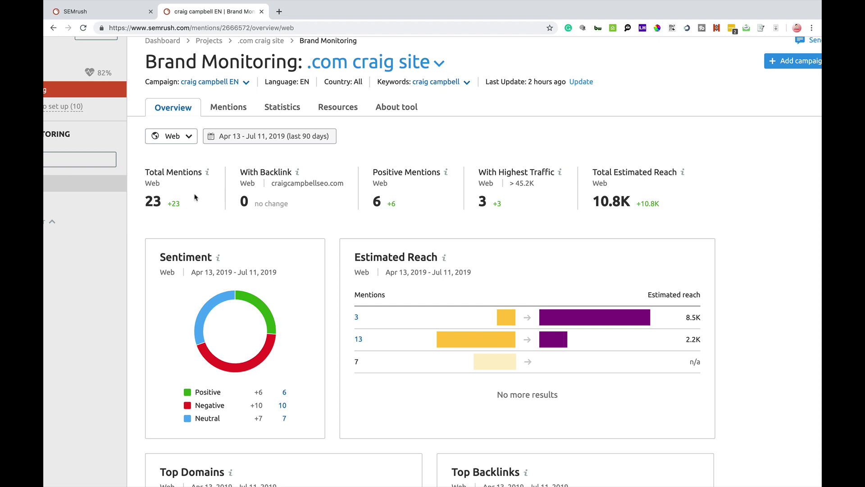
mouse_move(174, 199)
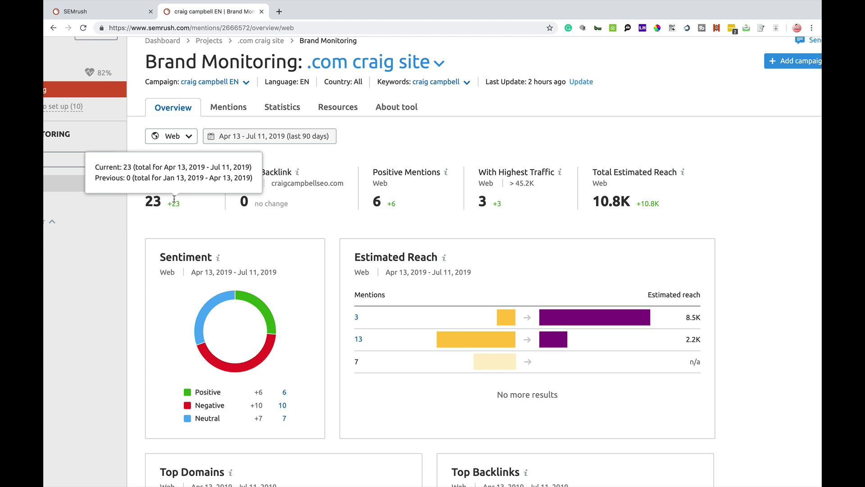
key(super+minus)
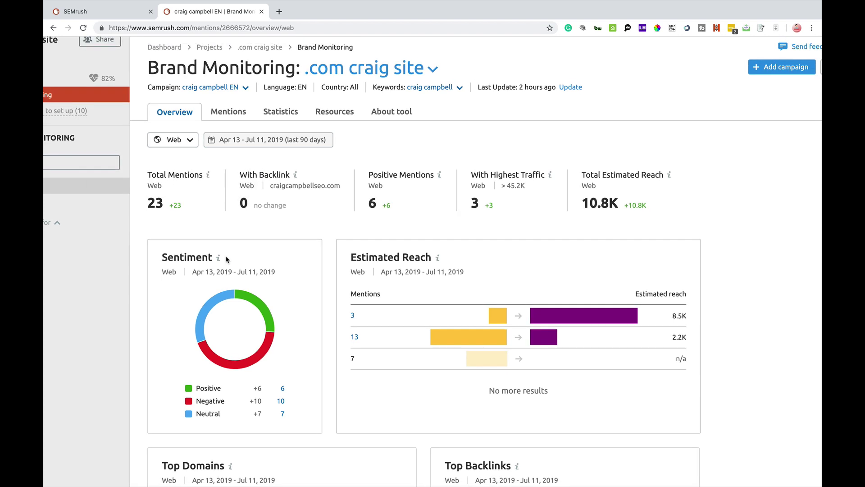
key(super+minus)
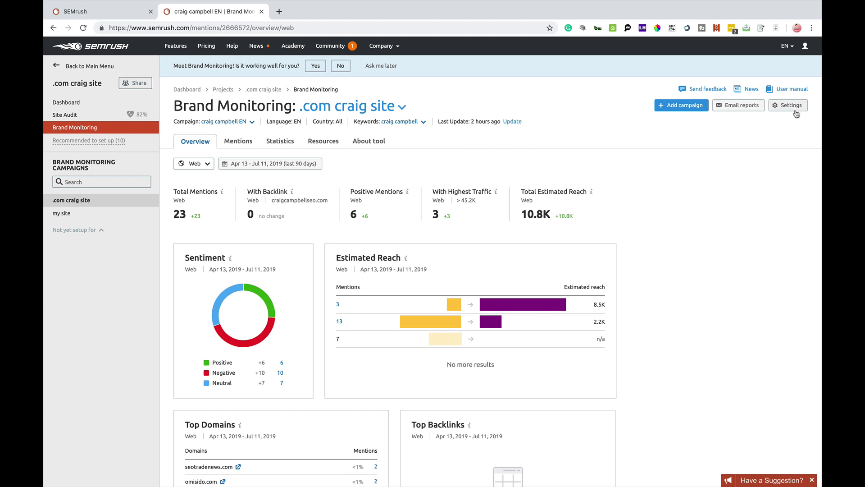
click(728, 94)
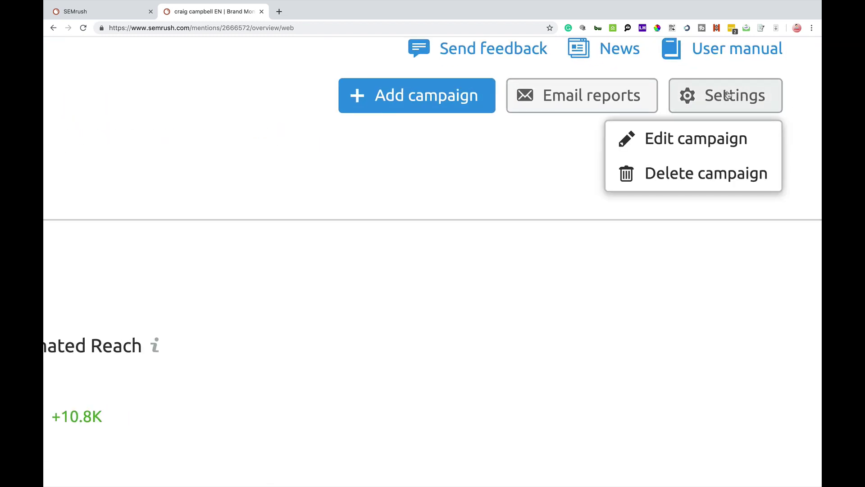
click(710, 139)
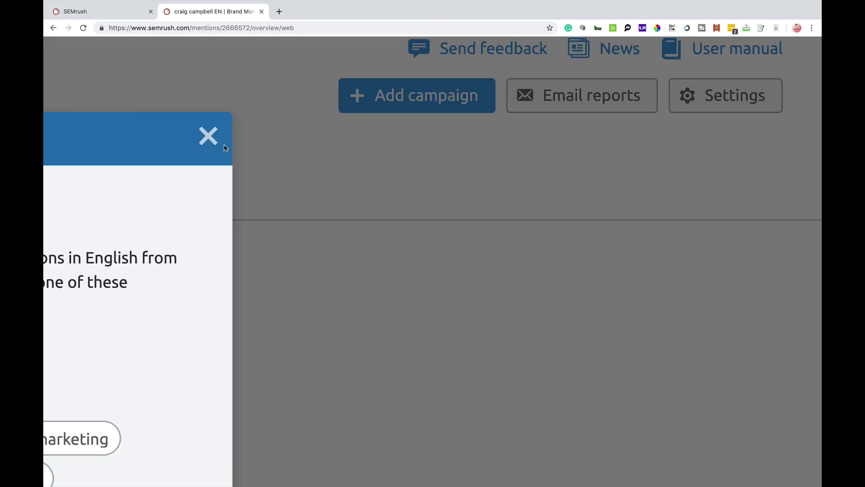
click(210, 137)
click(582, 95)
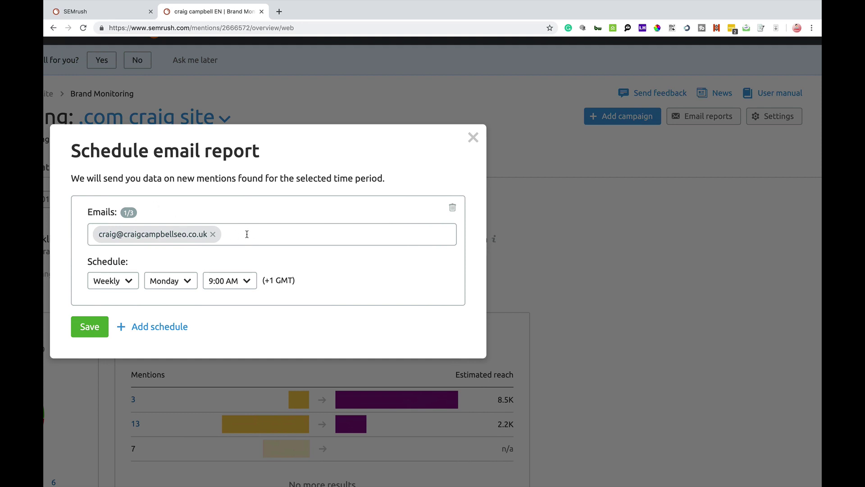
click(125, 283)
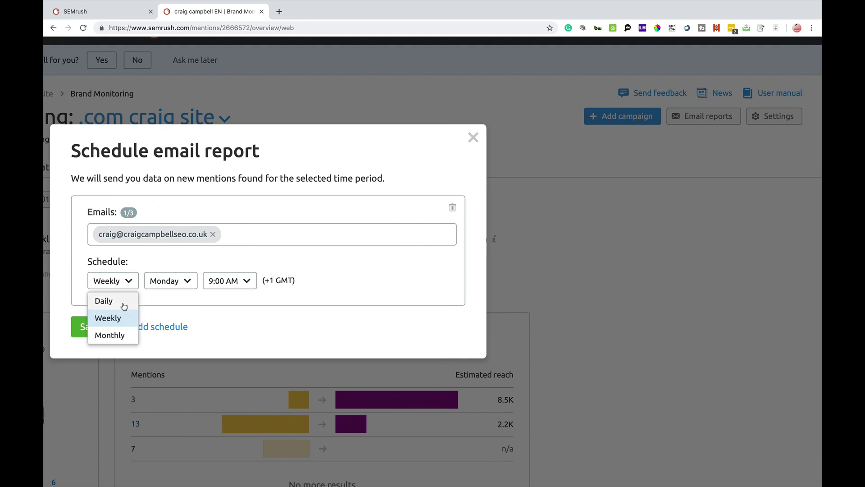
click(190, 300)
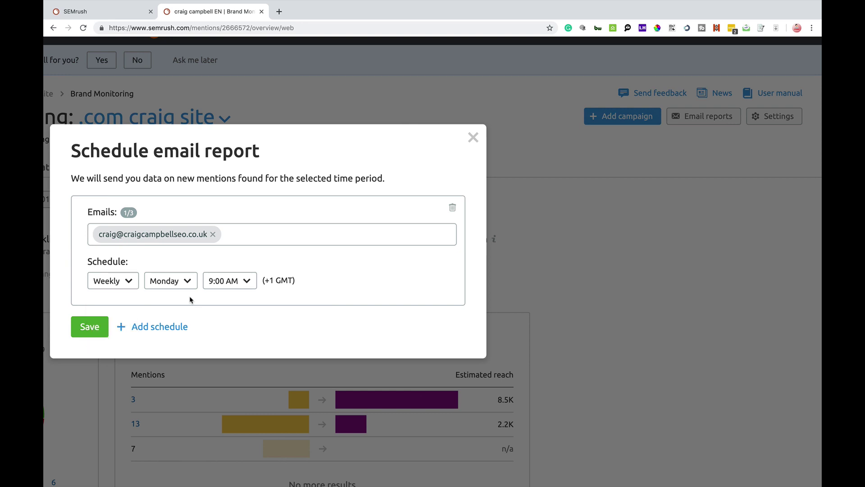
click(473, 141)
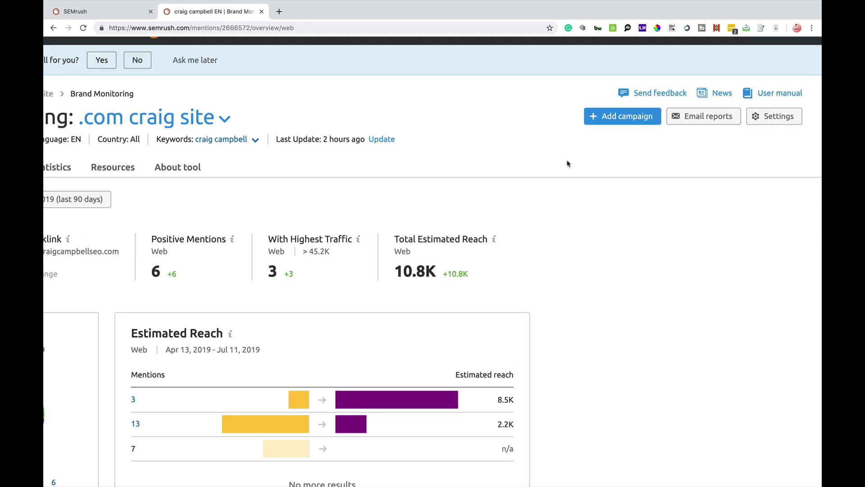
click(622, 119)
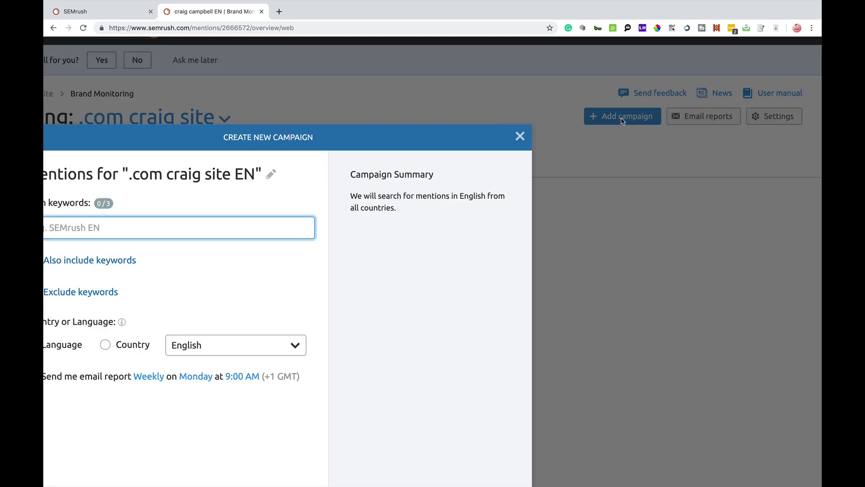
click(520, 136)
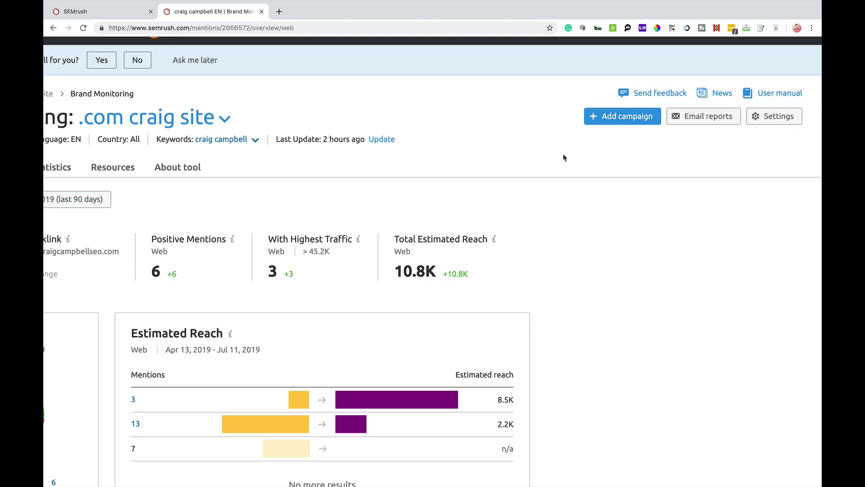
scroll(563, 158, down, 3)
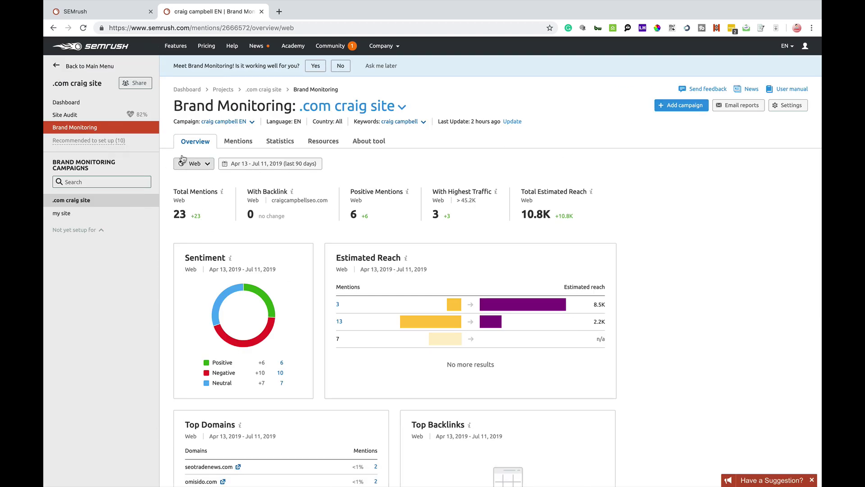
- Check mention counts per source, then confirm the Apr 13 – Jul 11, 2019 date range
click(198, 163)
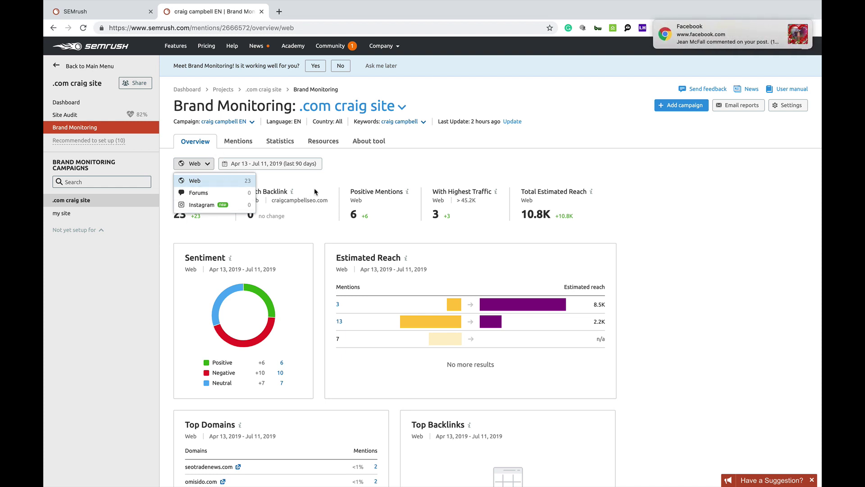
click(386, 167)
mouse_move(197, 215)
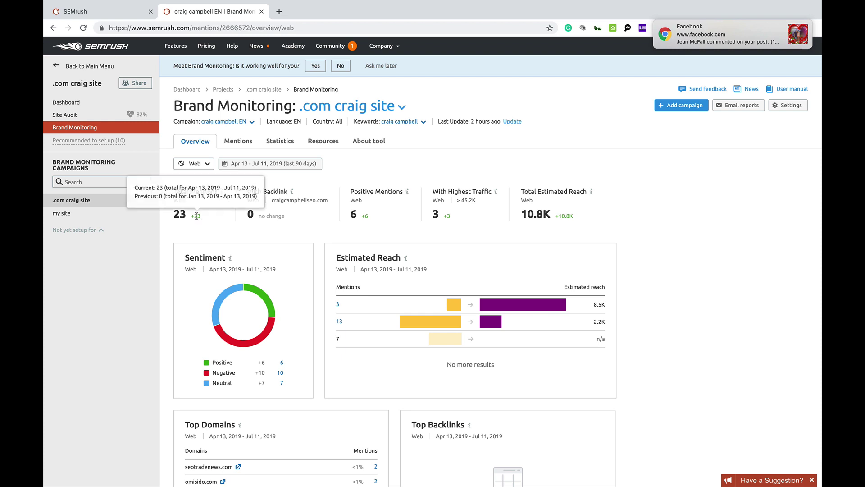
click(303, 170)
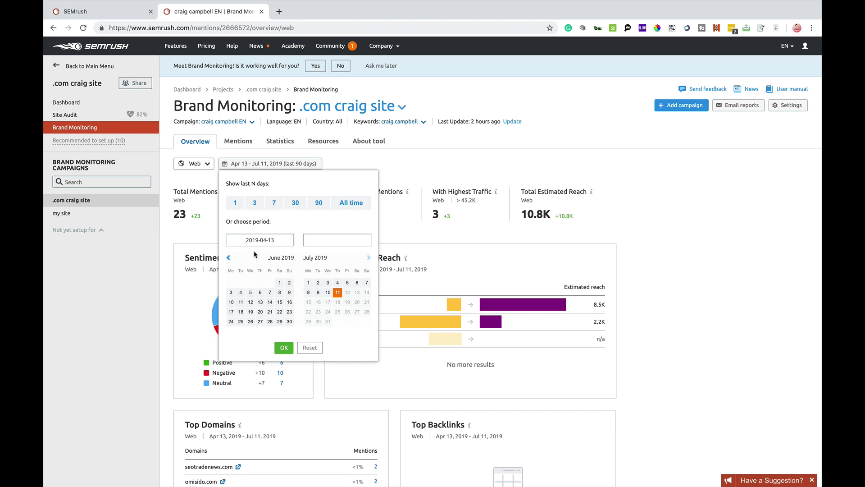
click(284, 348)
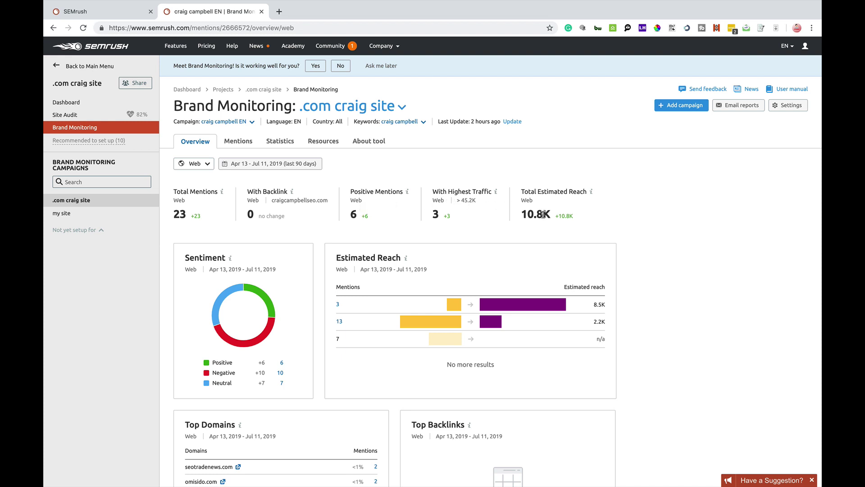
mouse_move(561, 215)
scroll(253, 351, down, 4)
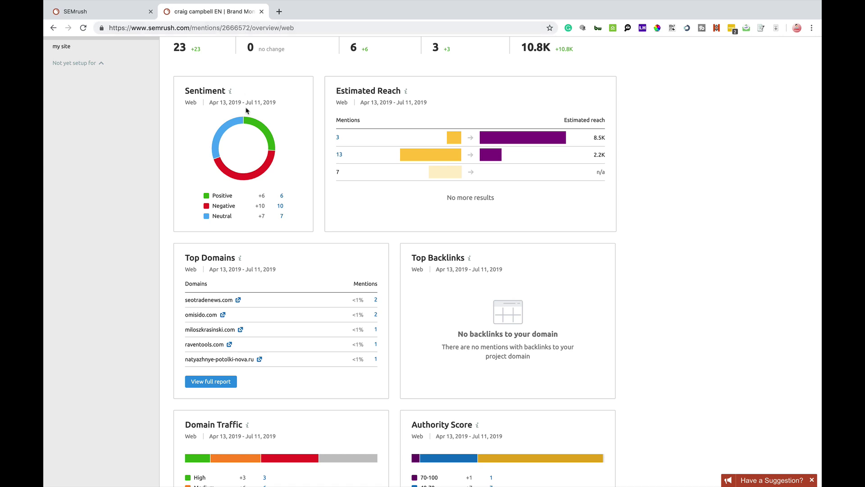
scroll(246, 109, up, 5)
scroll(246, 110, down, 5)
scroll(258, 269, up, 5)
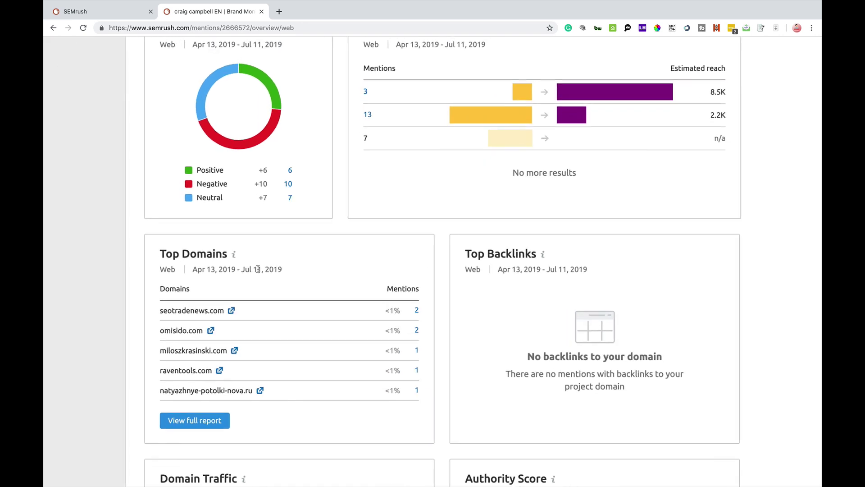
scroll(257, 269, down, 4)
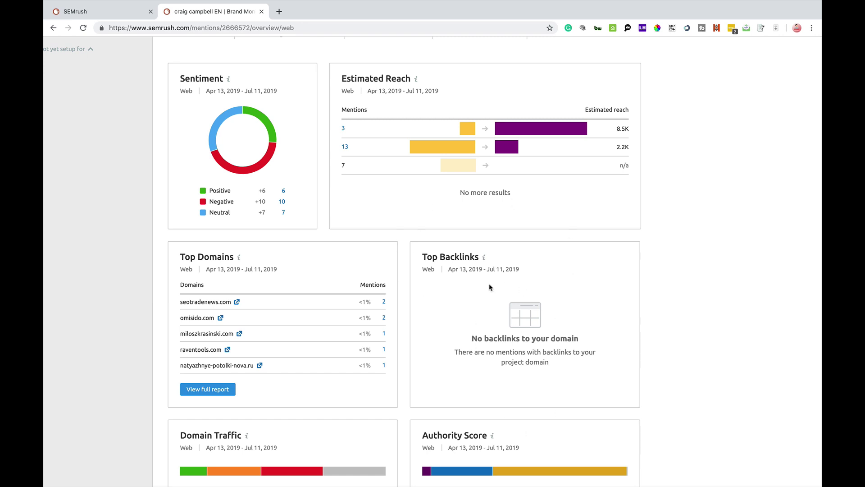
scroll(490, 287, up, 5)
scroll(490, 287, down, 6)
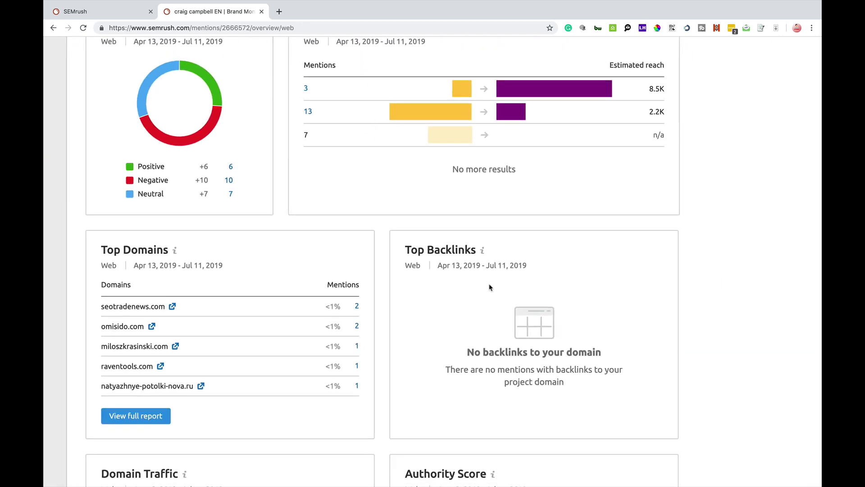
scroll(490, 287, down, 2)
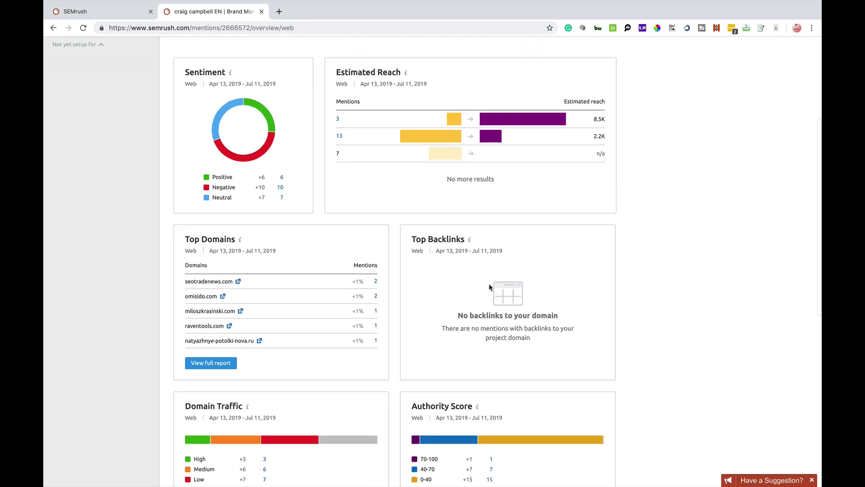
scroll(490, 287, down, 4)
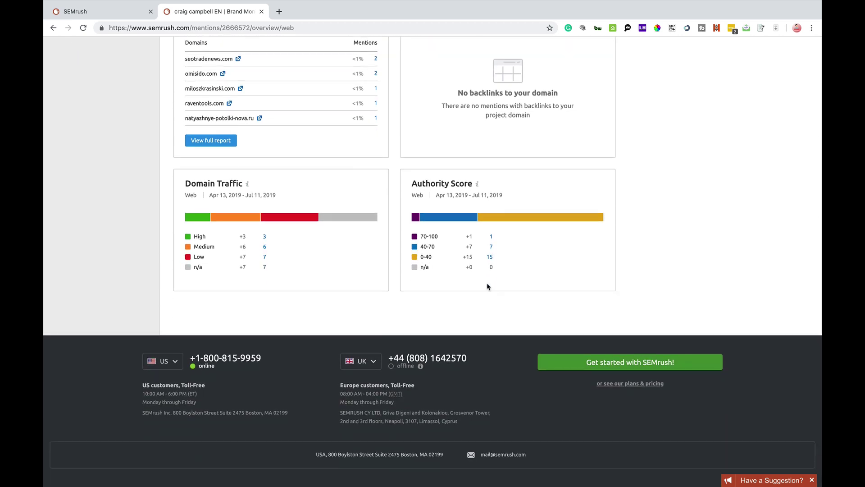
scroll(252, 192, up, 3)
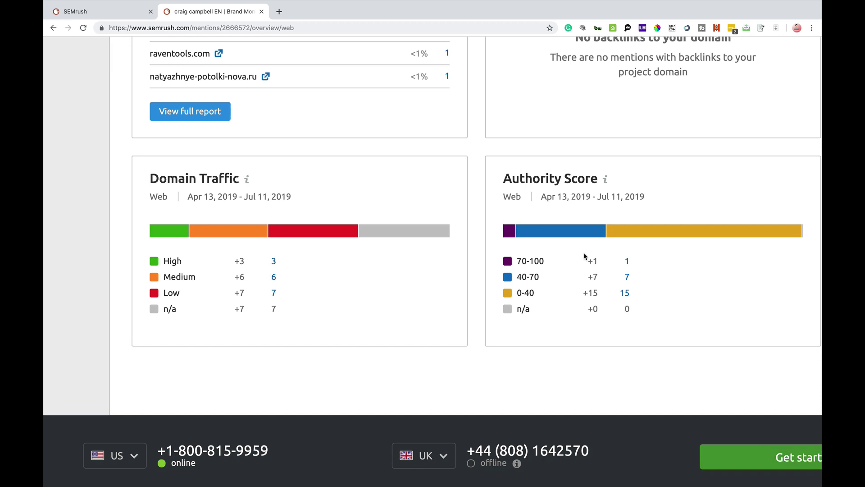
scroll(521, 193, down, 3)
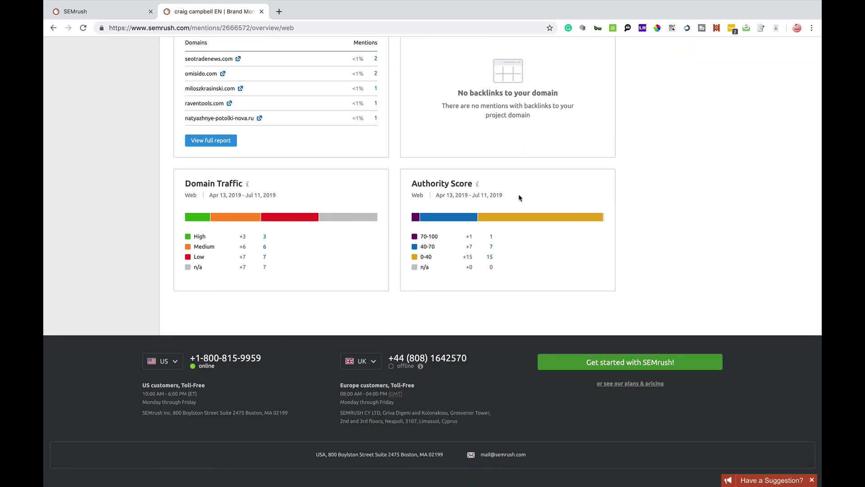
scroll(521, 197, up, 6)
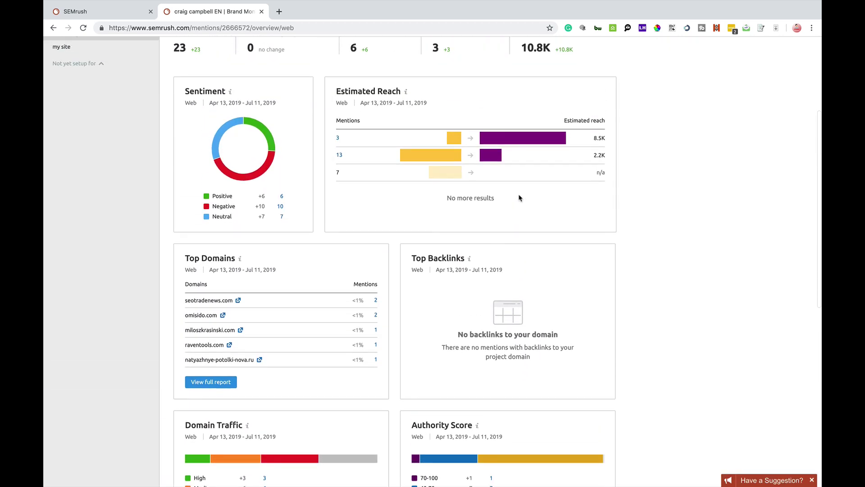
scroll(520, 197, up, 2)
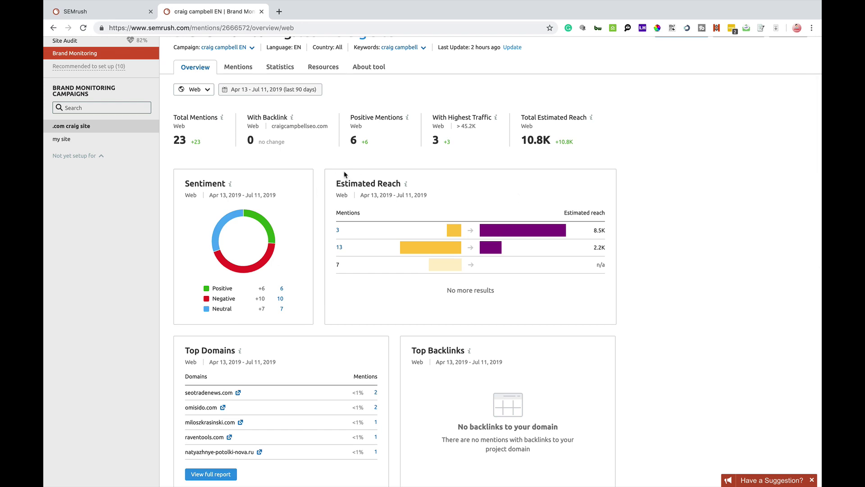
mouse_move(364, 139)
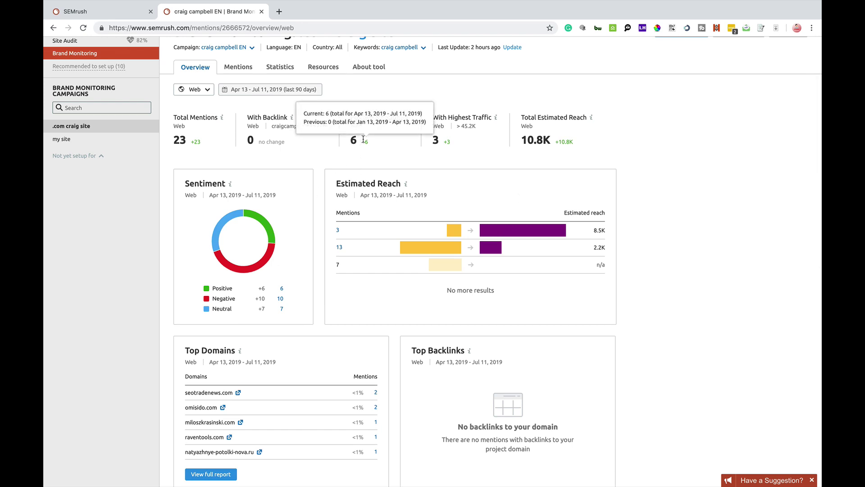
- List the positive mentions, then switch the Sentiment filter to Negative, showing 10 mentions
click(282, 289)
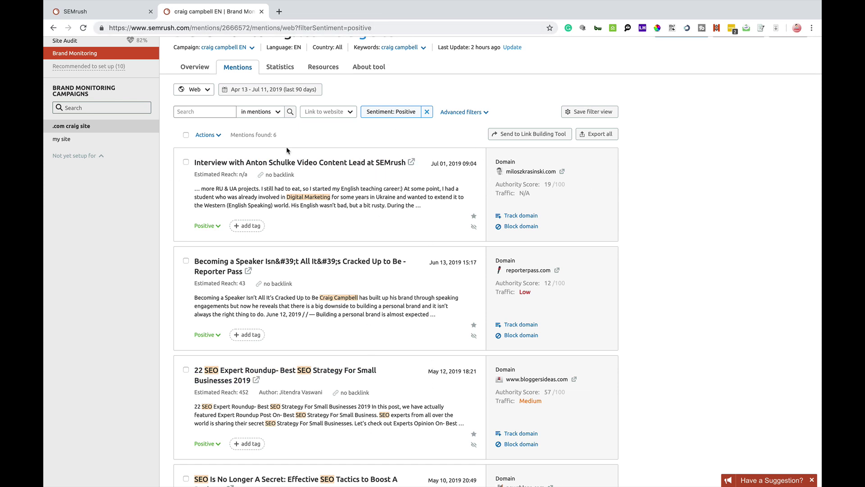
click(400, 118)
click(391, 139)
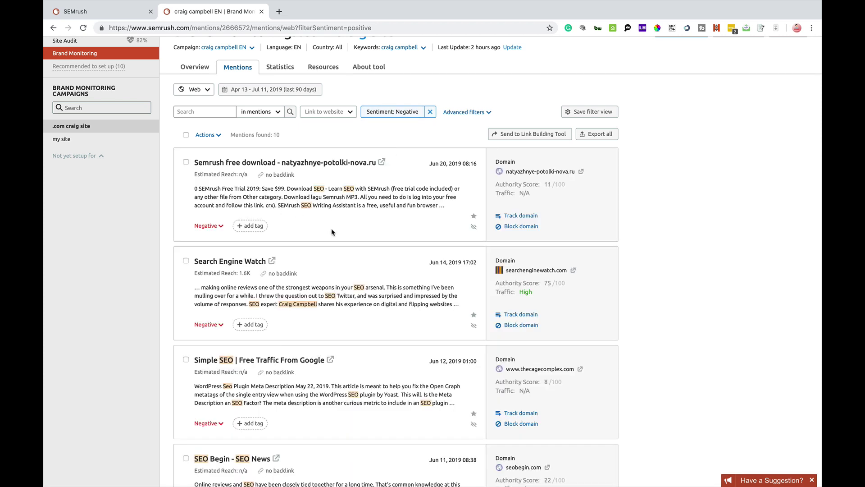
scroll(332, 232, down, 3)
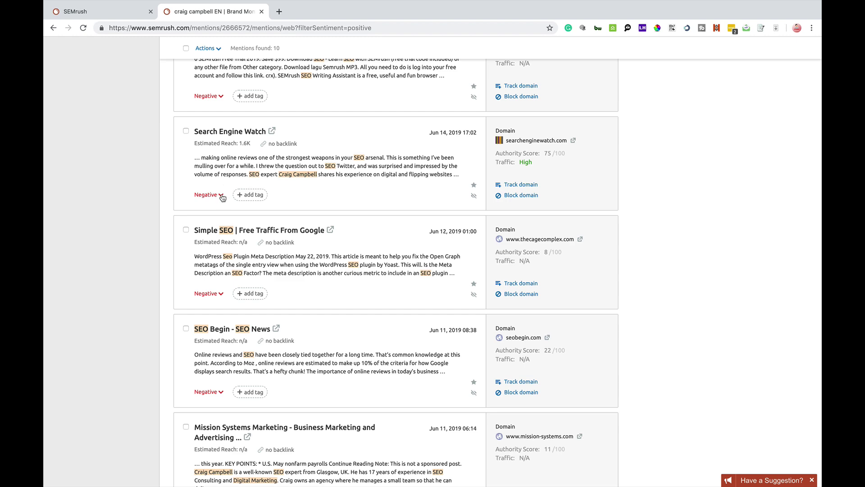
- Set the Search Engine Watch and June 12 'Free Traffic From Google' mentions to Positive
click(221, 195)
click(209, 207)
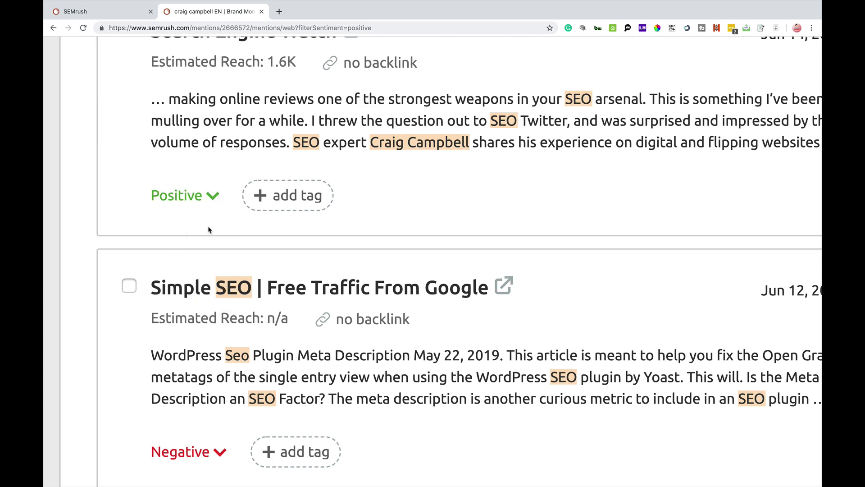
scroll(406, 191, down, 5)
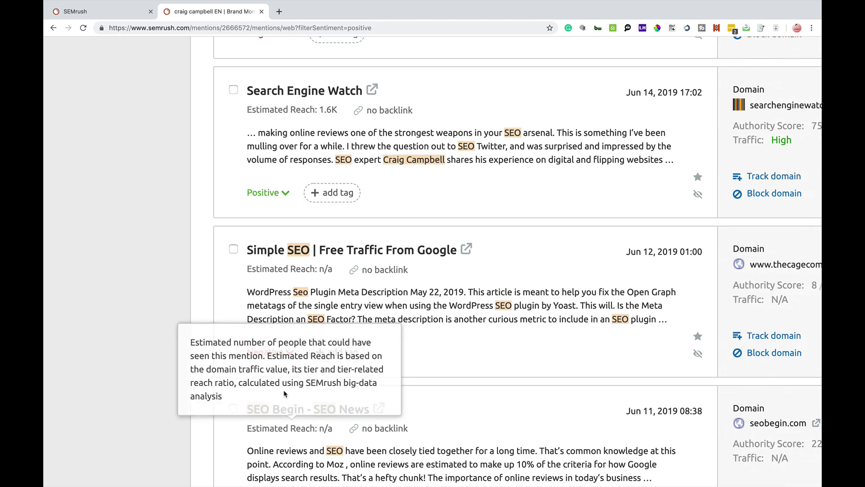
click(290, 355)
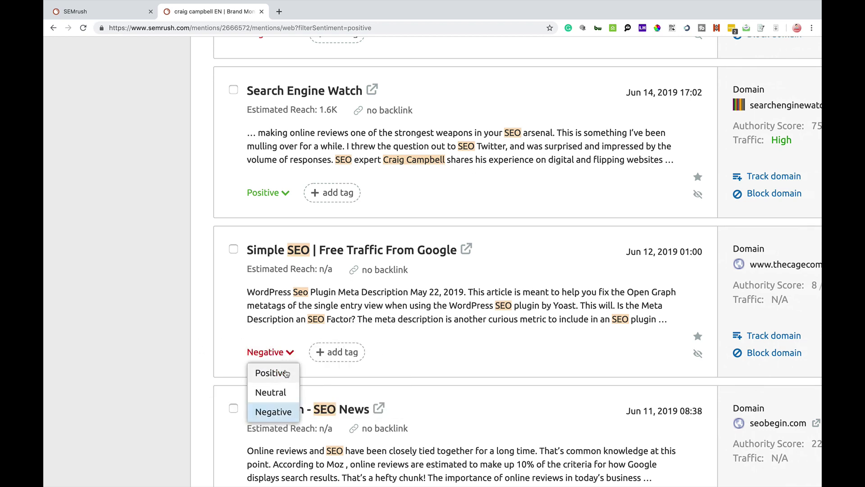
click(285, 369)
scroll(285, 369, down, 5)
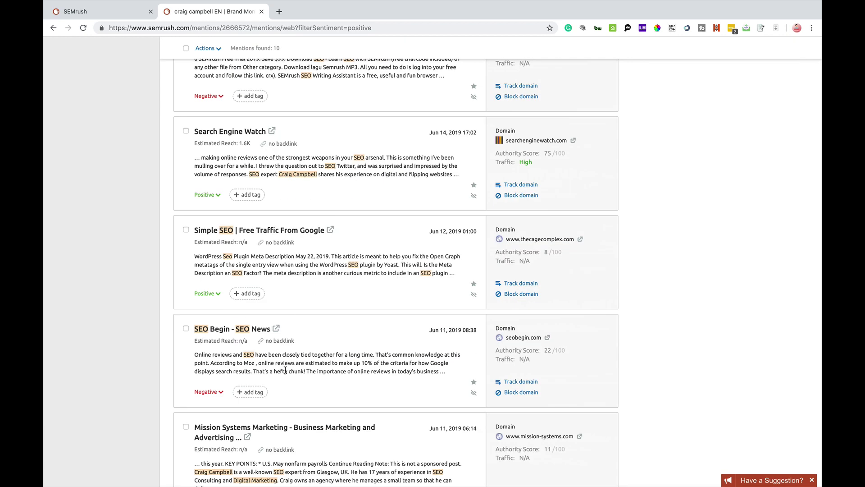
scroll(285, 369, up, 5)
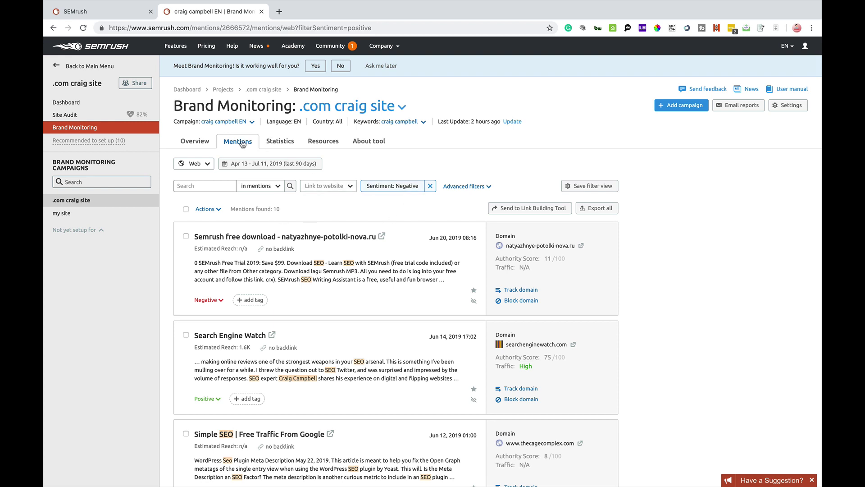
- Return to the Overview and review the sentiment totals: 8 positive, 8 negative, 7 neutral
click(195, 141)
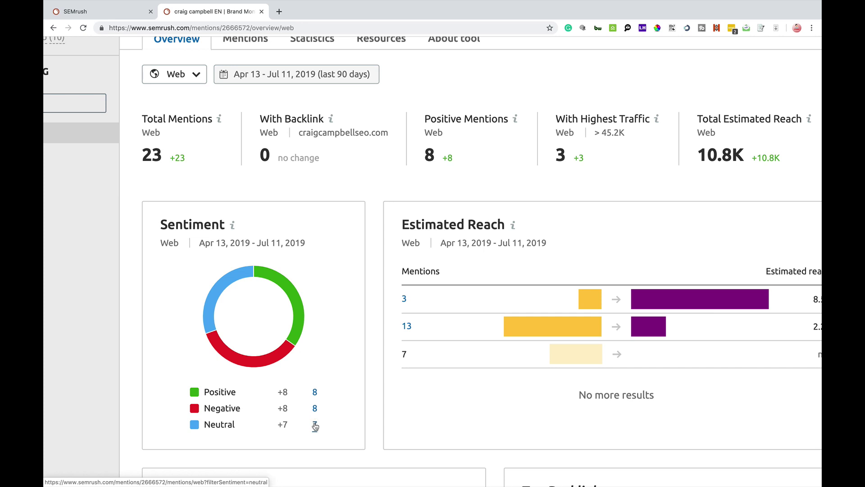
key(ctrl+0)
scroll(315, 426, down, 3)
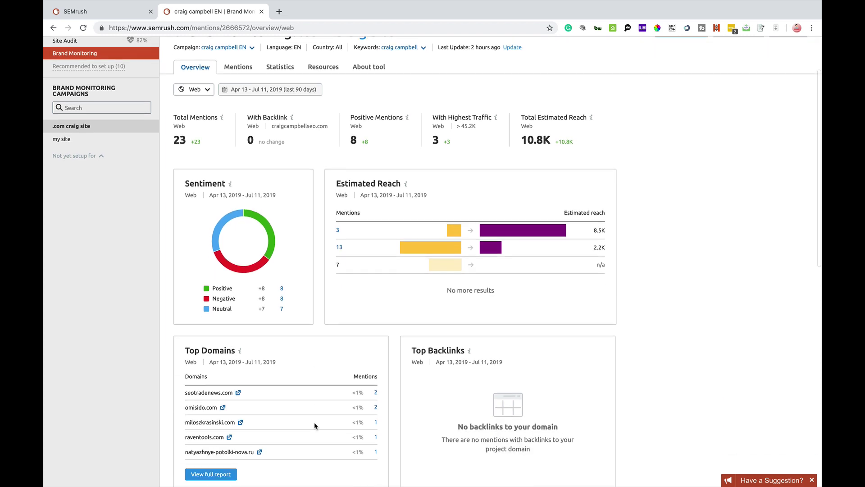
scroll(315, 426, up, 3)
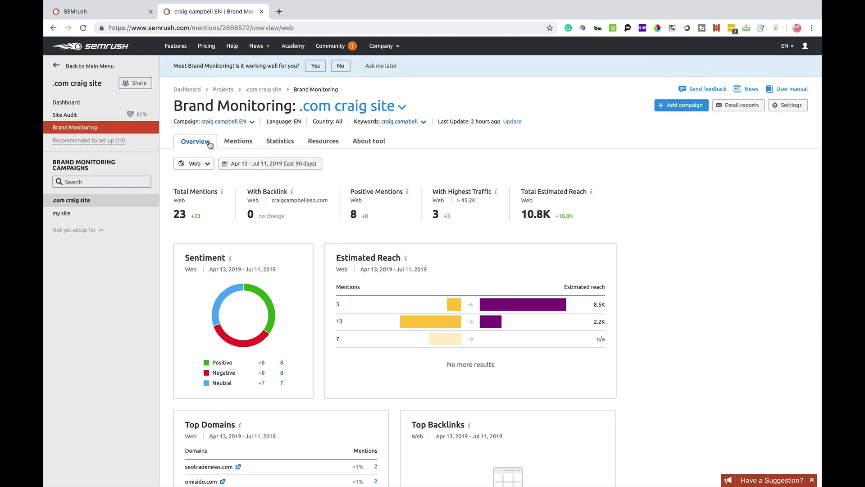
click(239, 142)
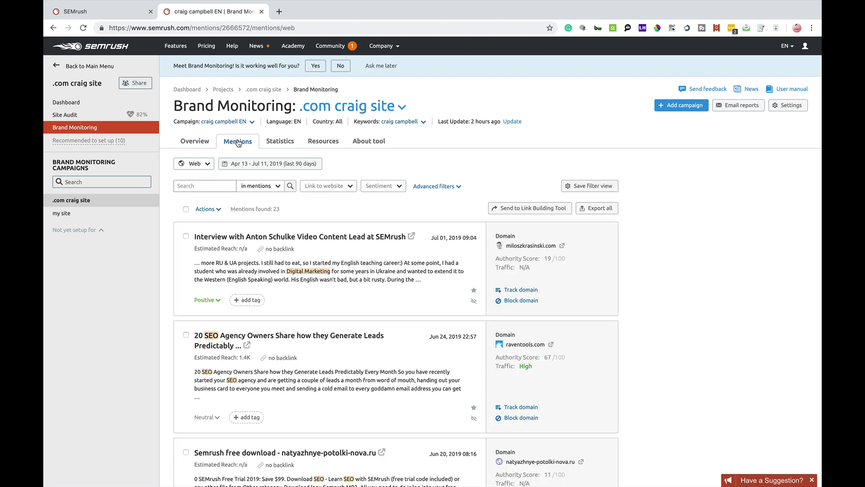
click(208, 165)
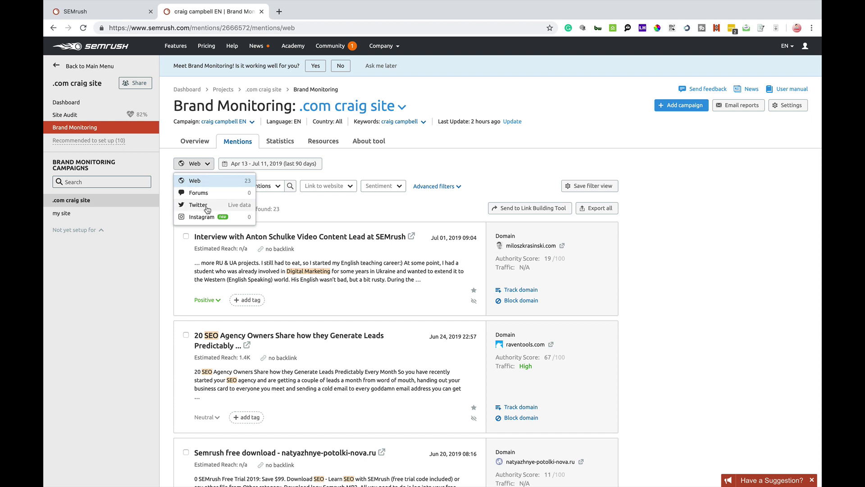
click(367, 160)
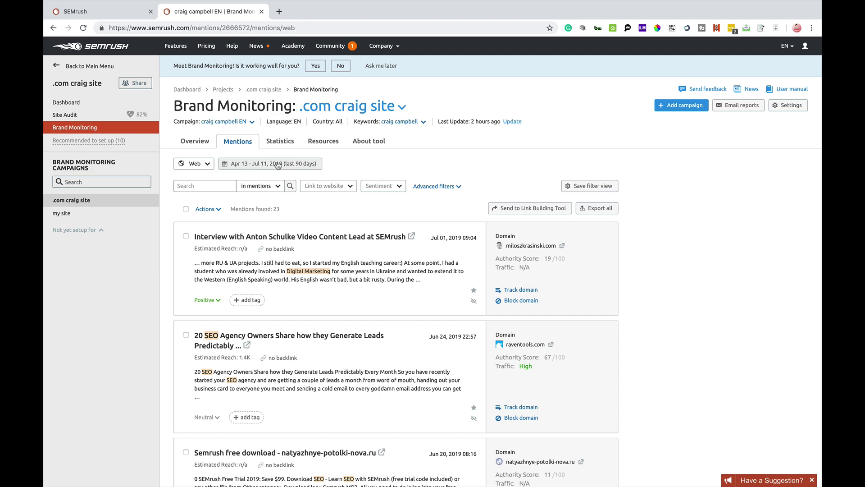
click(217, 189)
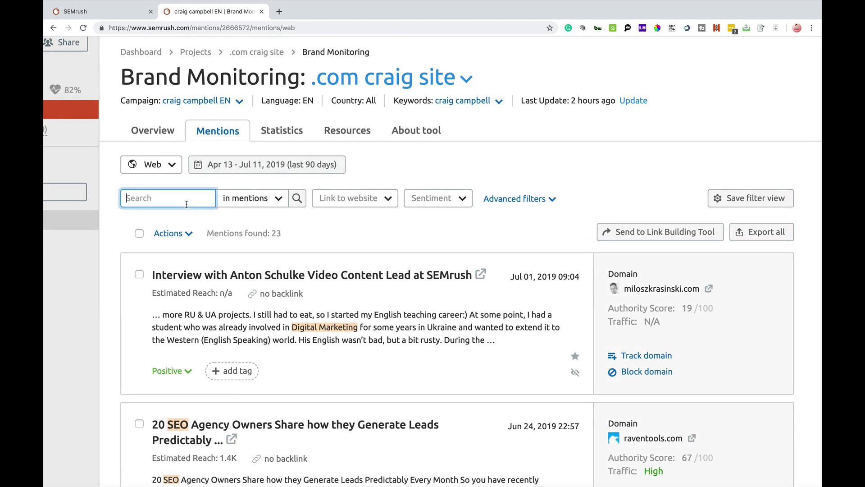
click(266, 201)
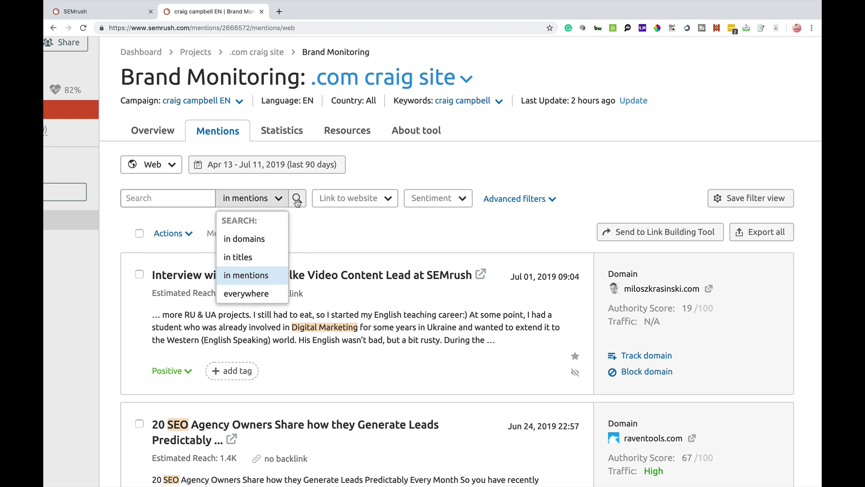
click(366, 202)
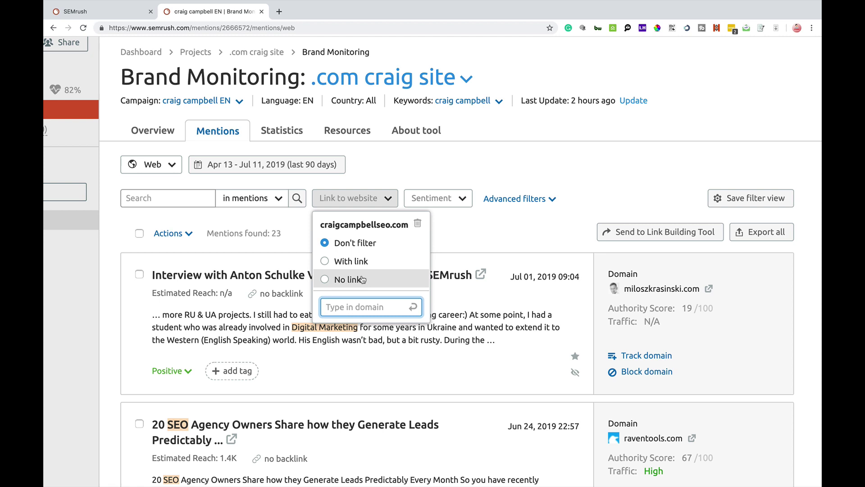
click(455, 200)
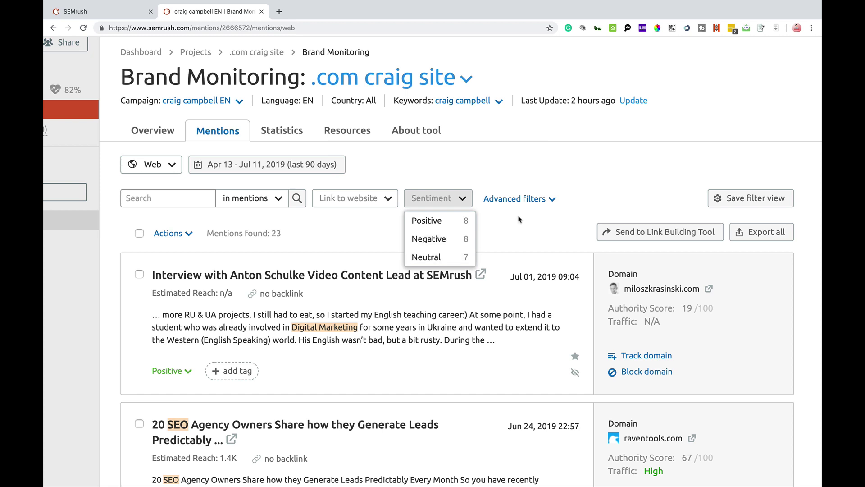
click(518, 199)
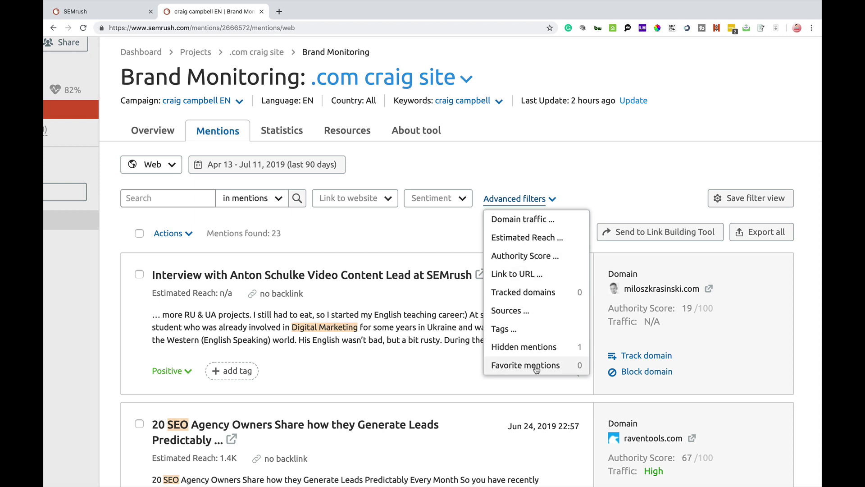
click(377, 239)
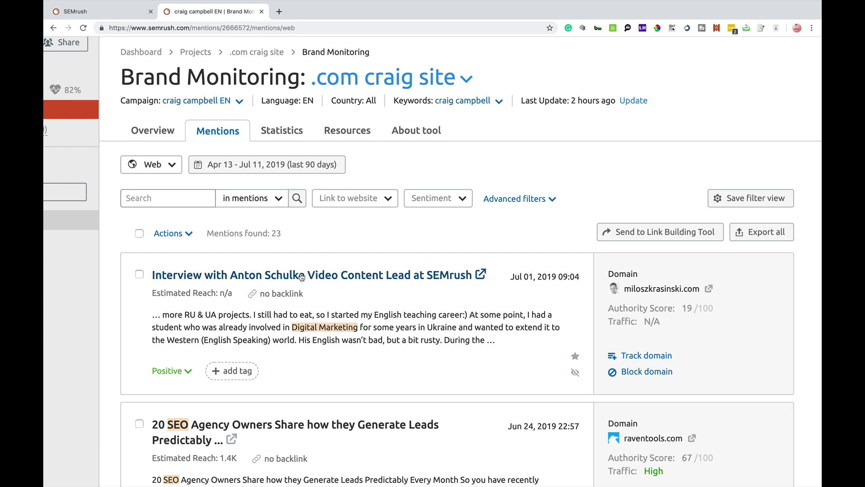
mouse_move(630, 305)
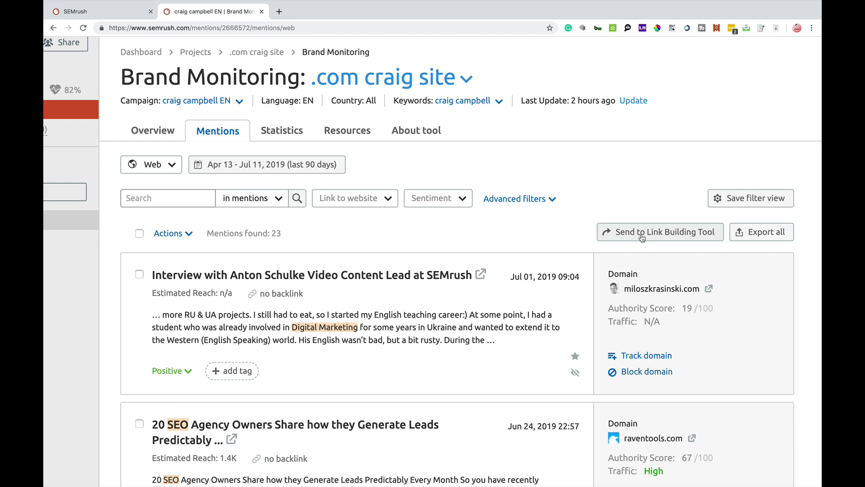
click(643, 237)
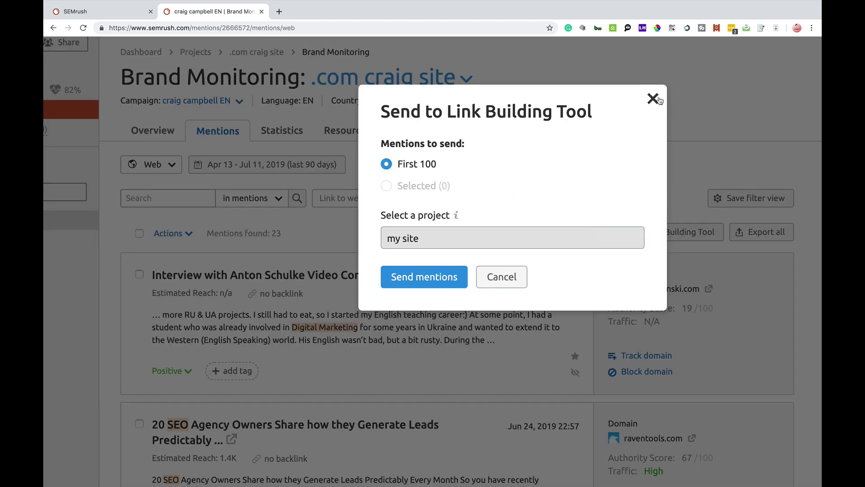
click(653, 98)
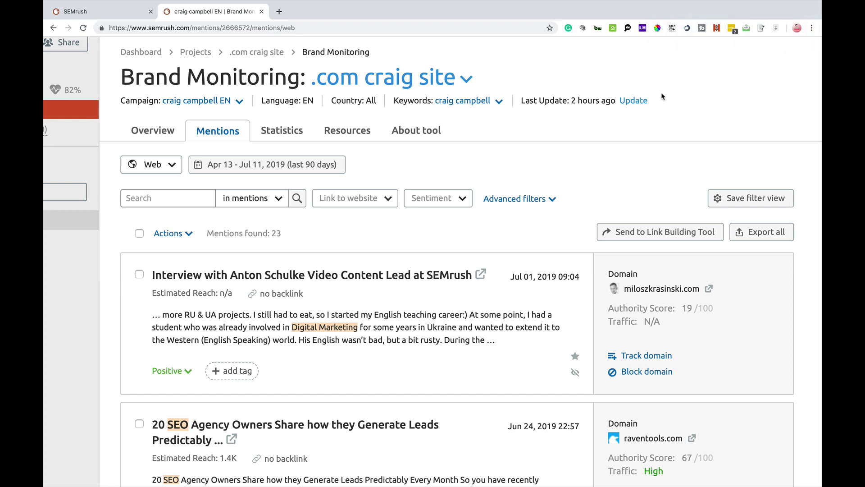
- Add the tag 'link building opp' to the Jul 01, 2019 interview mention
scroll(661, 96, down, 3)
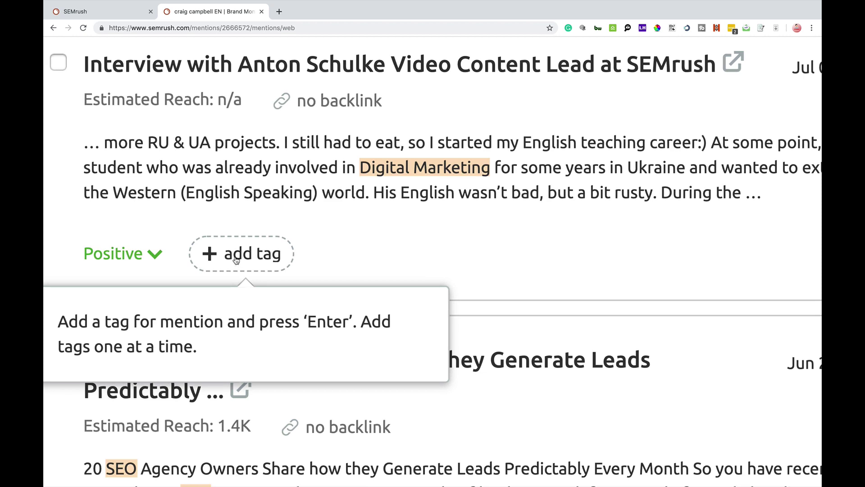
click(229, 261)
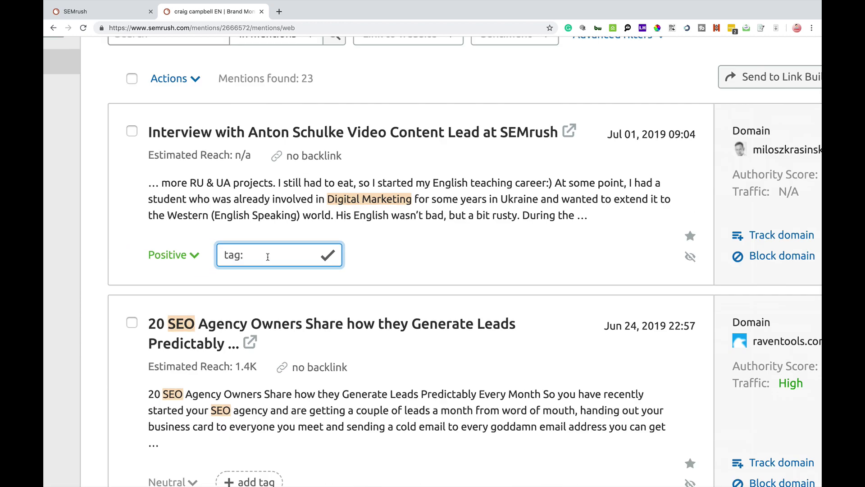
text(link building)
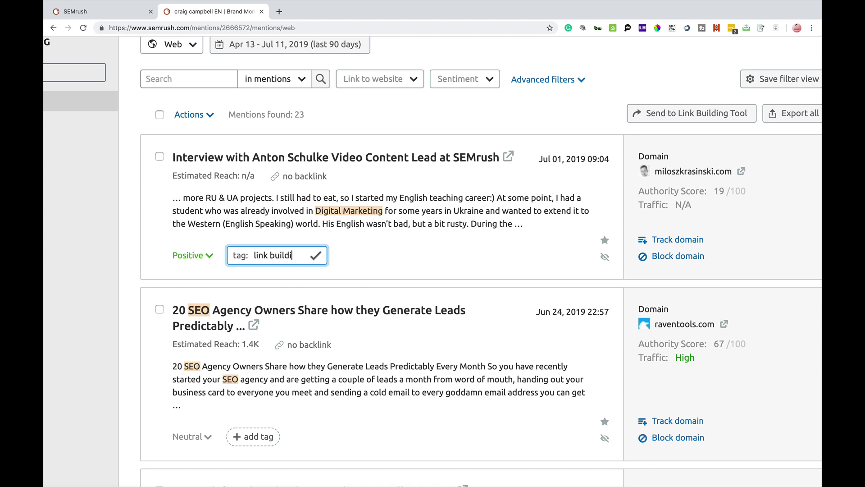
text( opp)
key(Return)
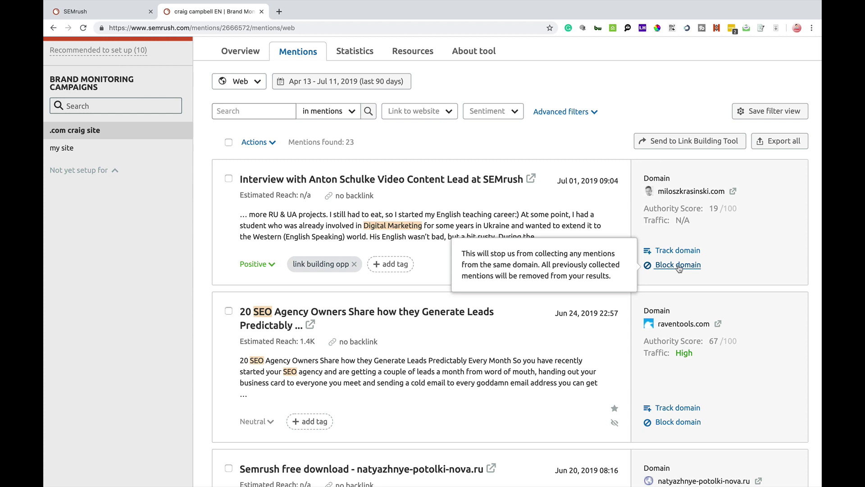
- Block the first mention's domain as Irrelevant to remove the interview mention
click(678, 265)
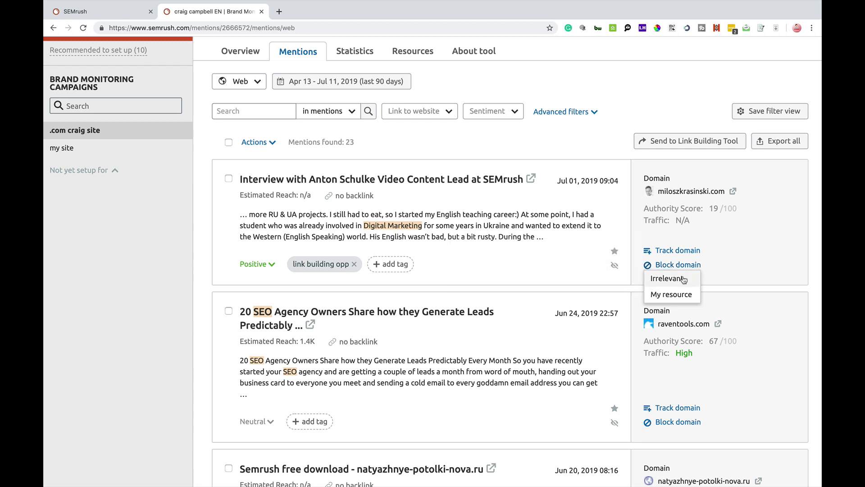
click(685, 280)
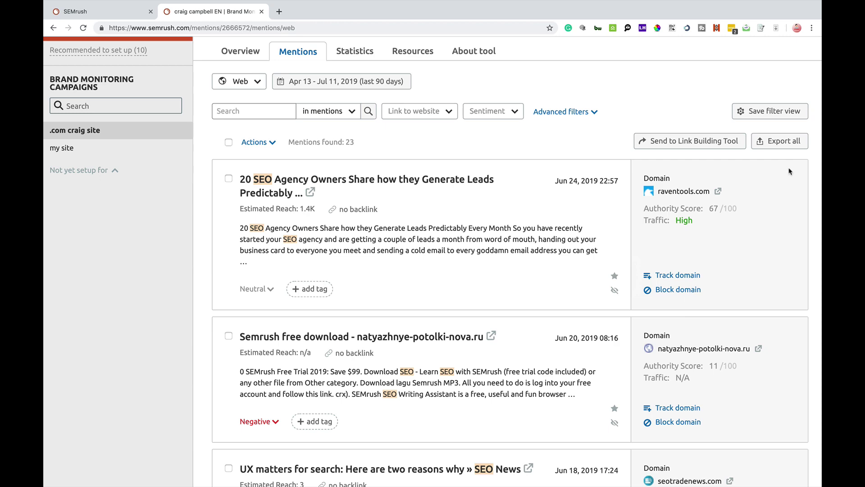
scroll(782, 142, up, 5)
scroll(776, 144, down, 5)
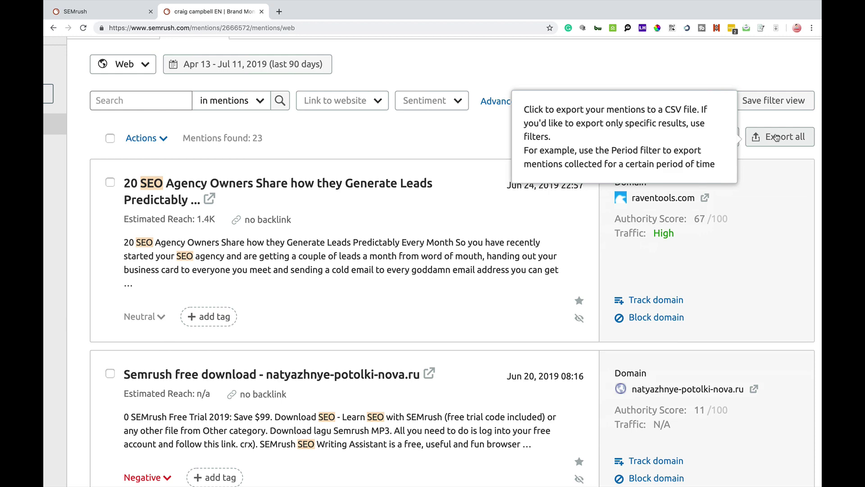
scroll(393, 88, down, 5)
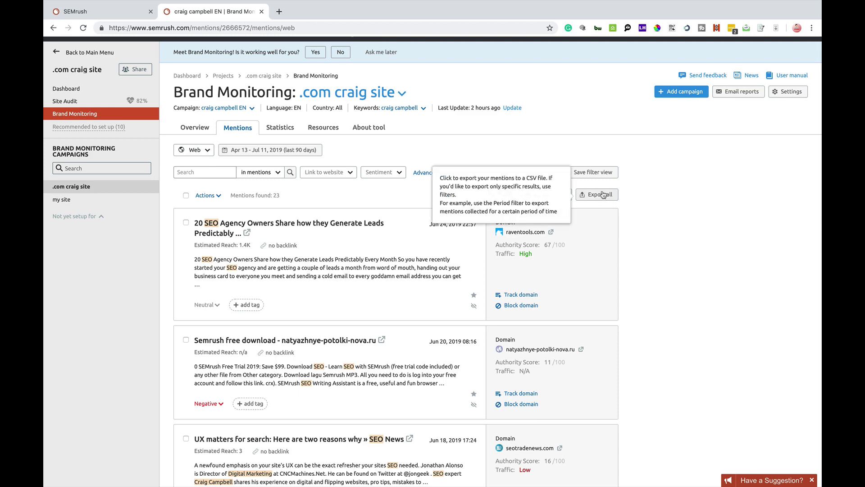
- Open the Statistics tab and toggle its chart from Backlinks back to Mentions
scroll(603, 194, up, 3)
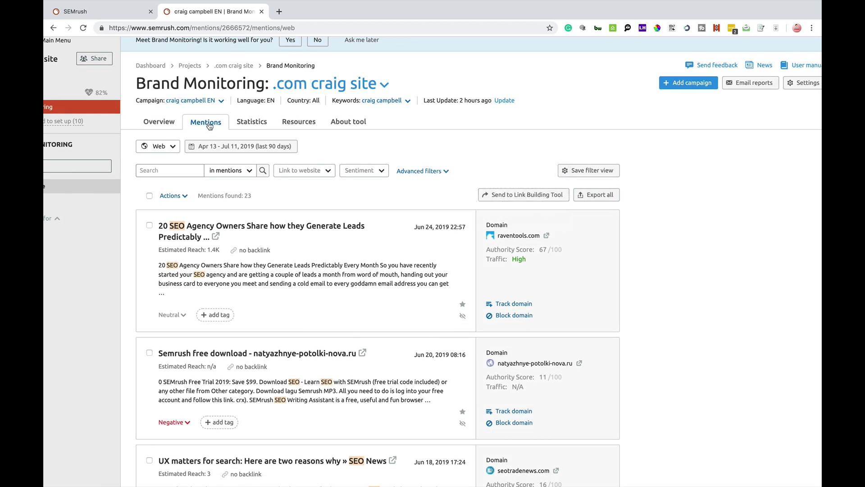
click(254, 125)
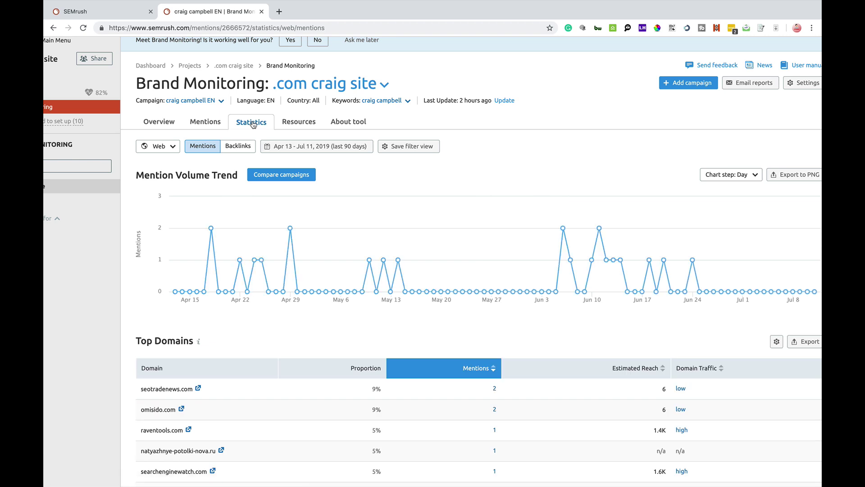
scroll(254, 125, up, 2)
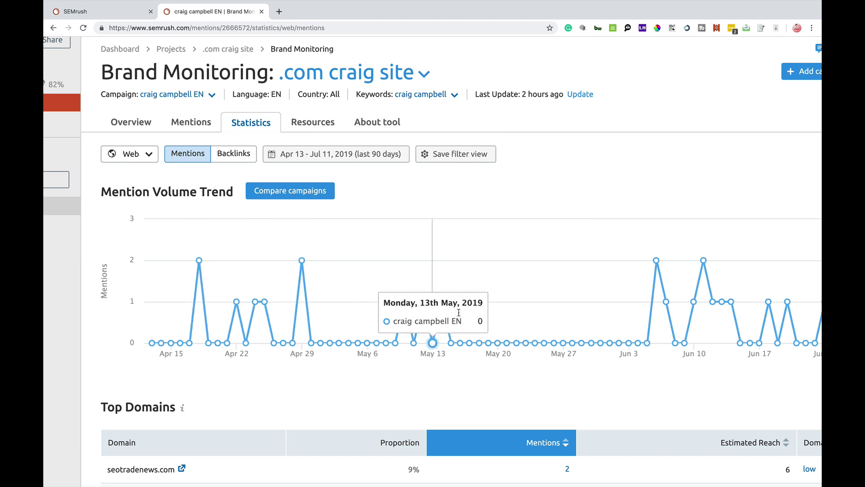
click(238, 156)
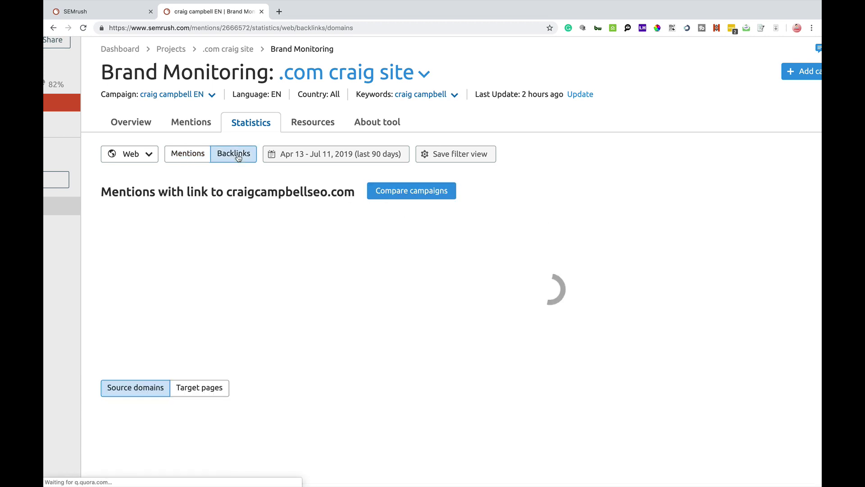
click(190, 154)
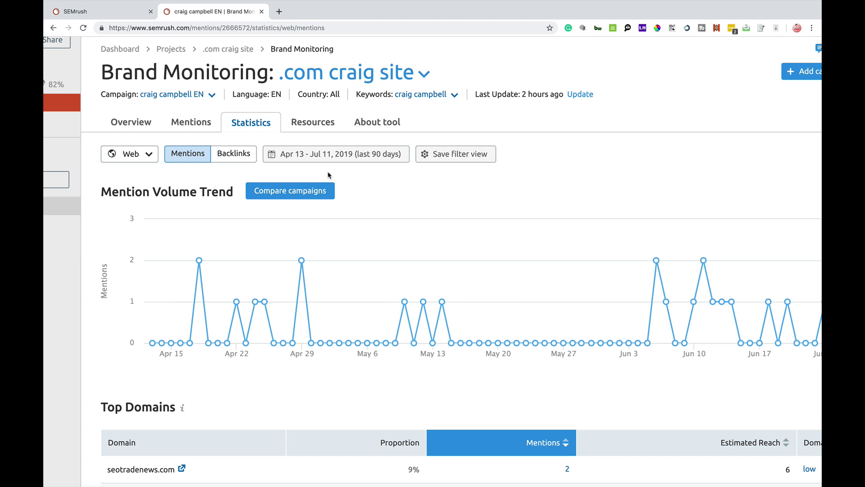
key(super+0)
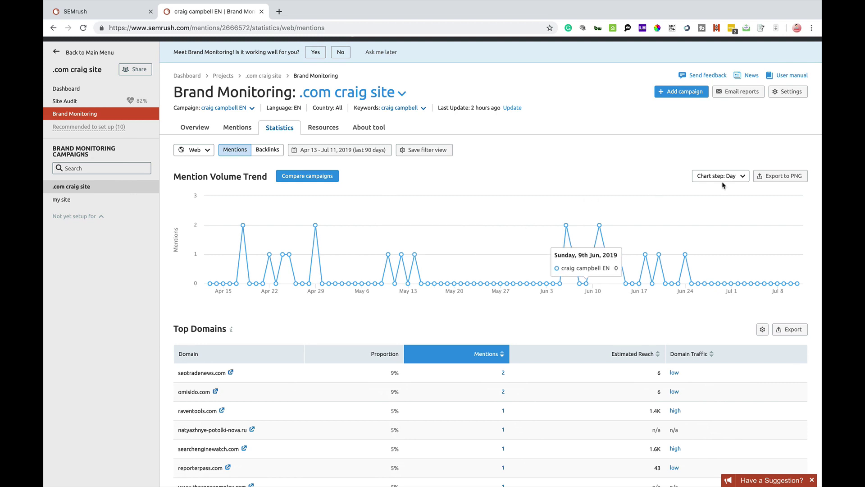
- Compare this campaign's mention volume with the semrush EN campaign on the Statistics chart
click(733, 176)
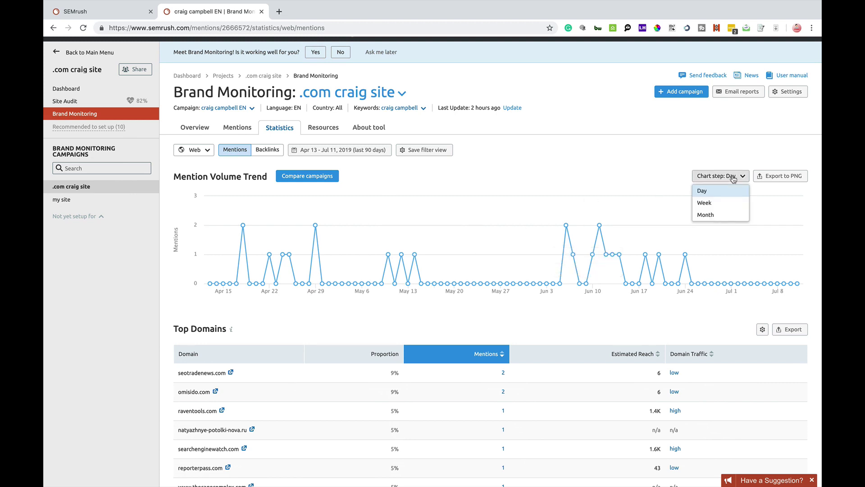
click(299, 179)
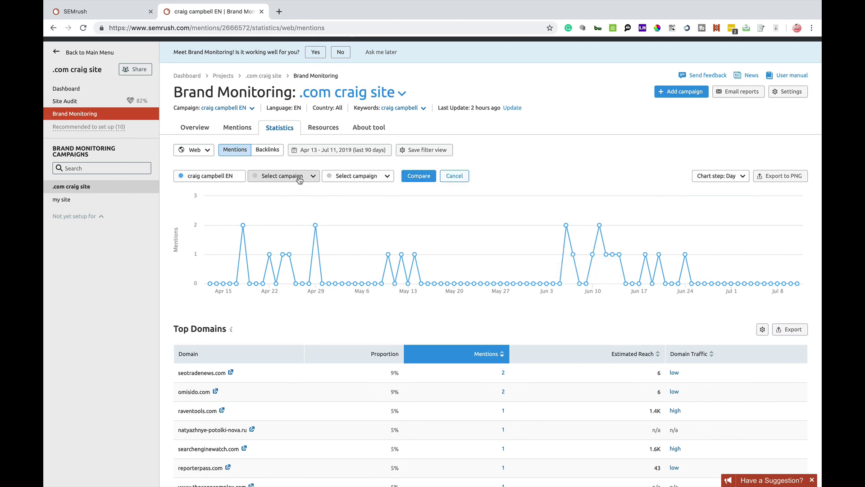
click(360, 177)
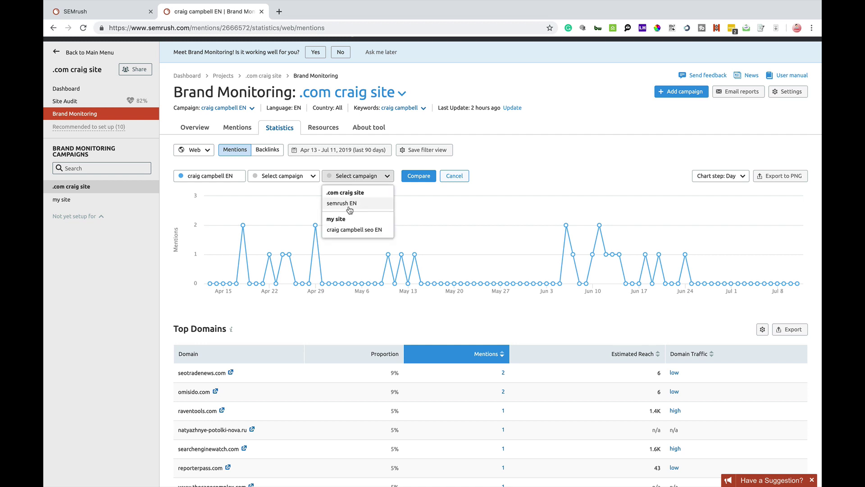
click(350, 208)
click(412, 176)
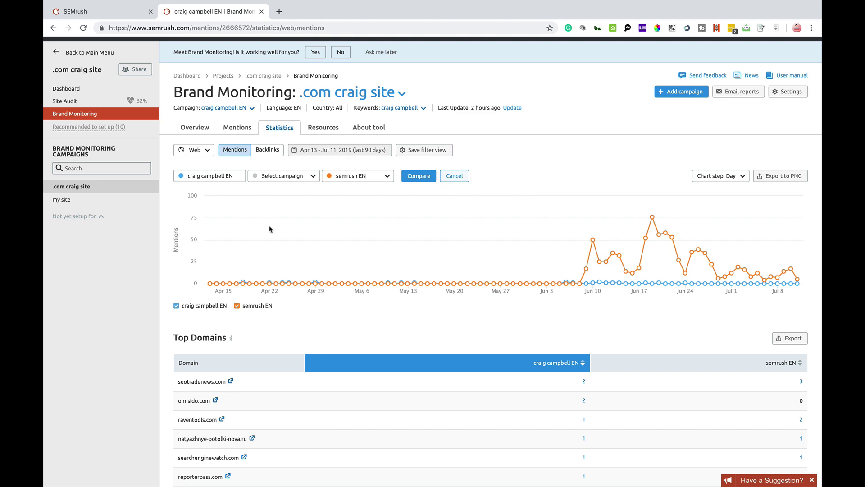
scroll(310, 342, down, 10)
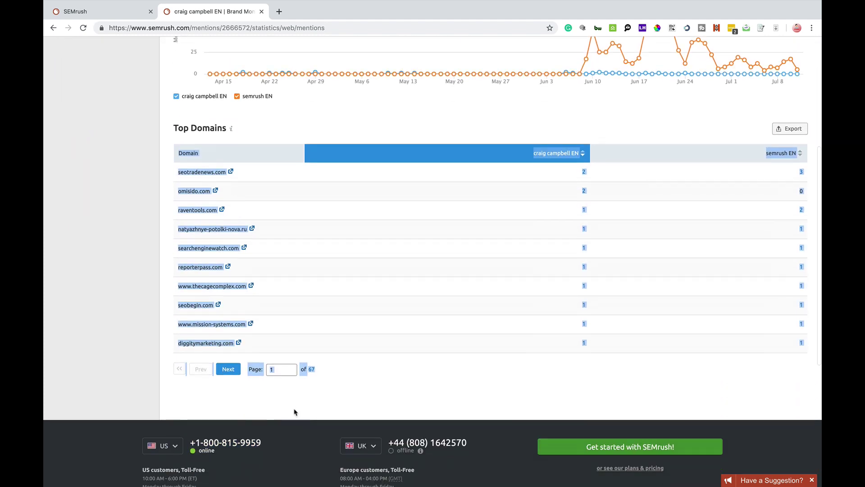
scroll(310, 316, up, 15)
key(ctrl+a)
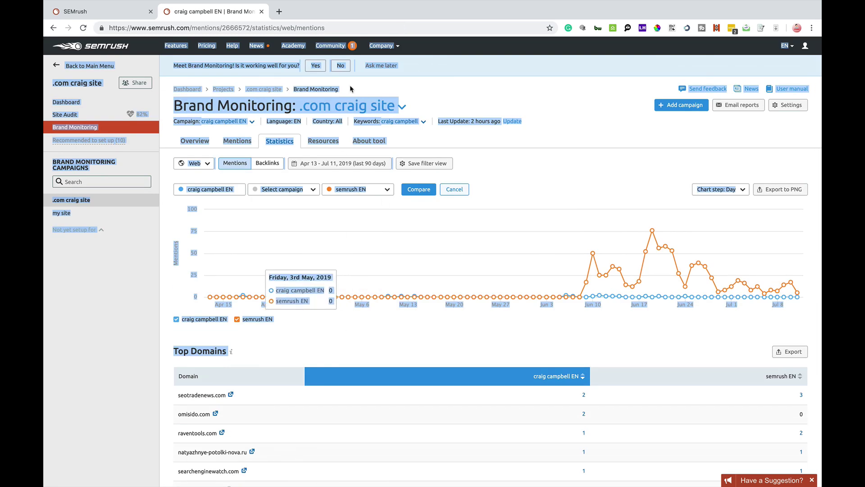
click(322, 142)
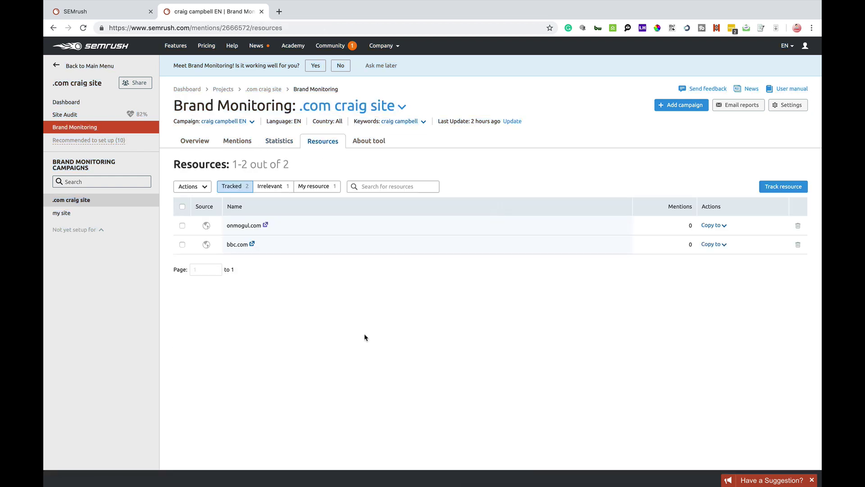
click(793, 192)
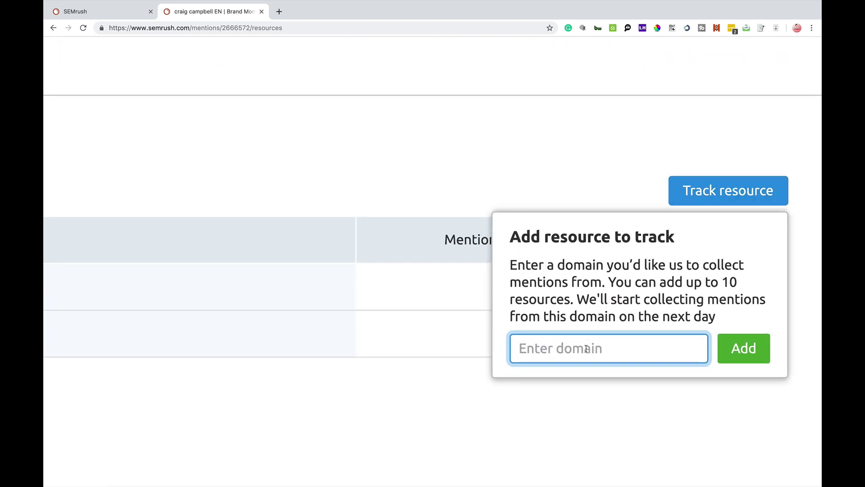
text(www)
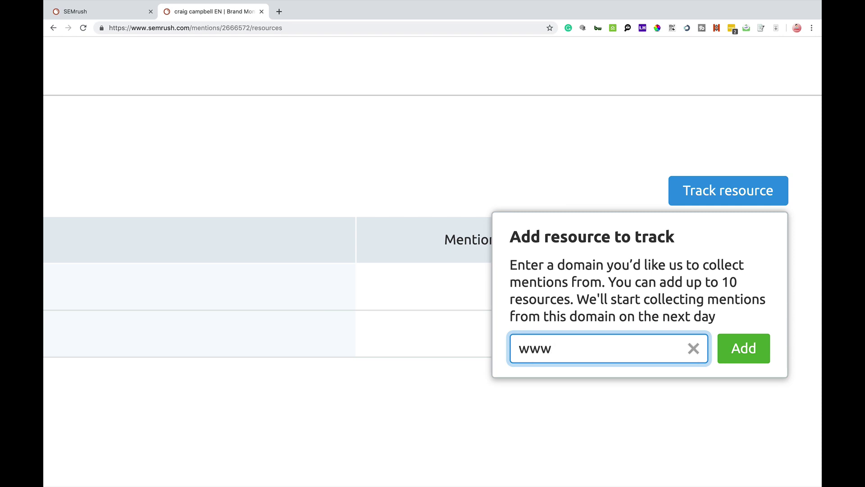
text(.semrush.com)
click(746, 355)
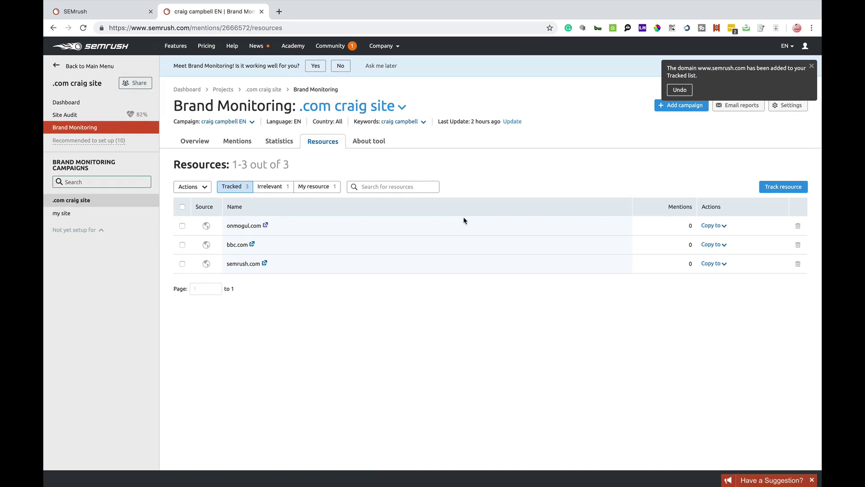
scroll(404, 234, up, 5)
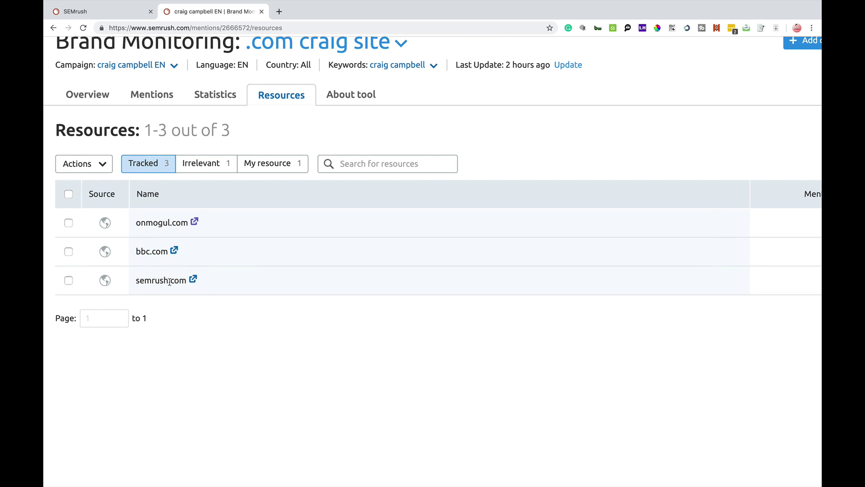
key(ctrl+0)
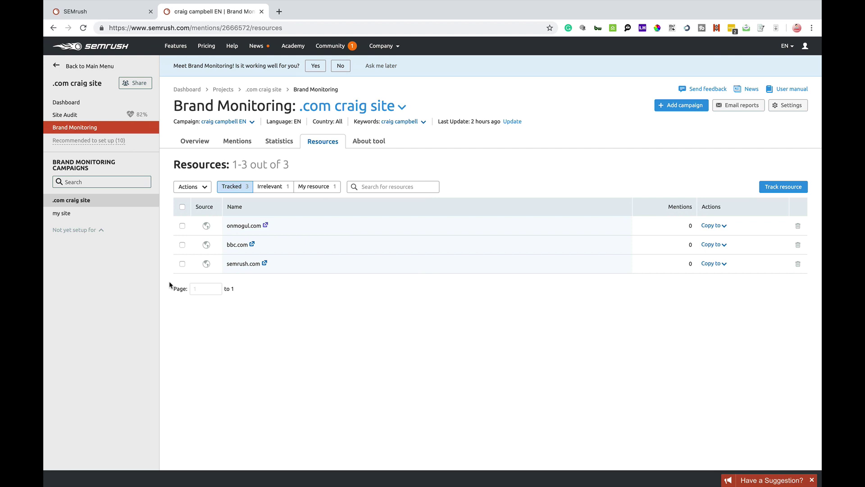
key(ctrl+plus)
key(ctrl+0)
key(ctrl+plus)
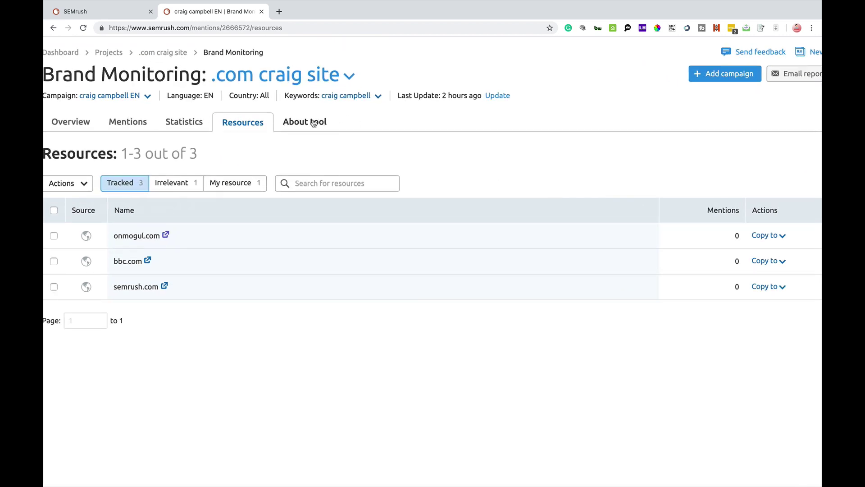
key(ctrl+0)
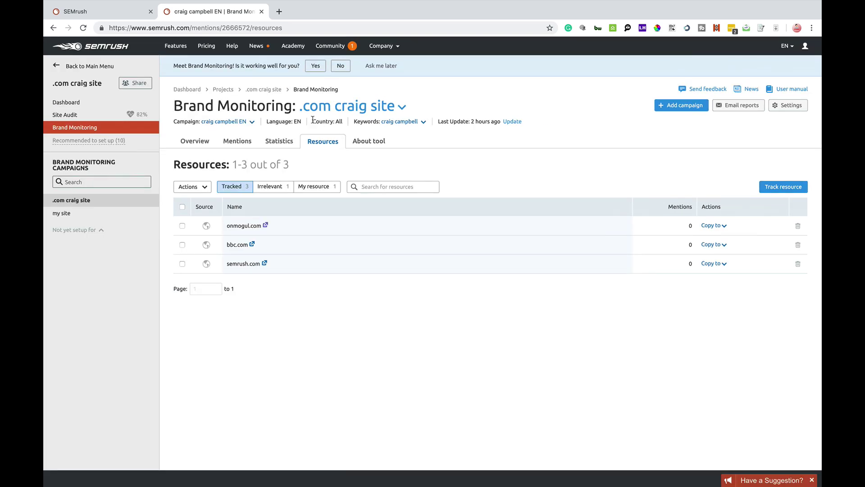
- In the About tool guide, view Sentiment, Tags, Favorite and Hidden, Domain Traffic, Track Domain, and Block Domain
click(375, 143)
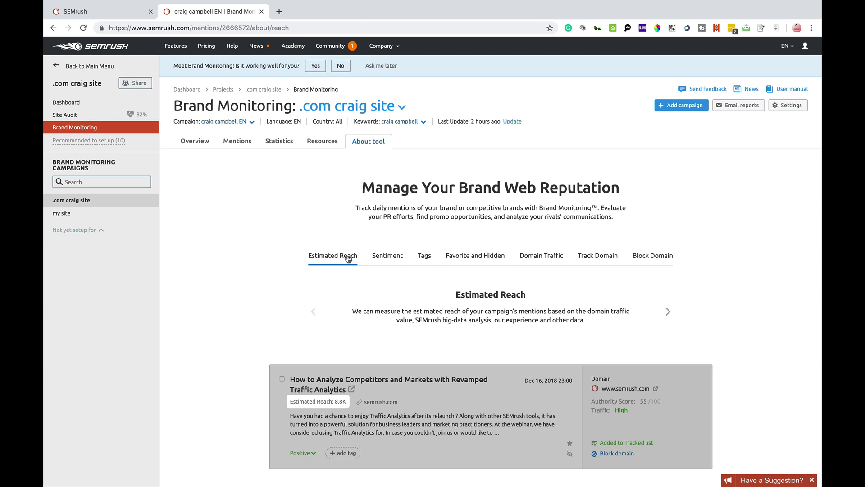
click(380, 257)
click(423, 256)
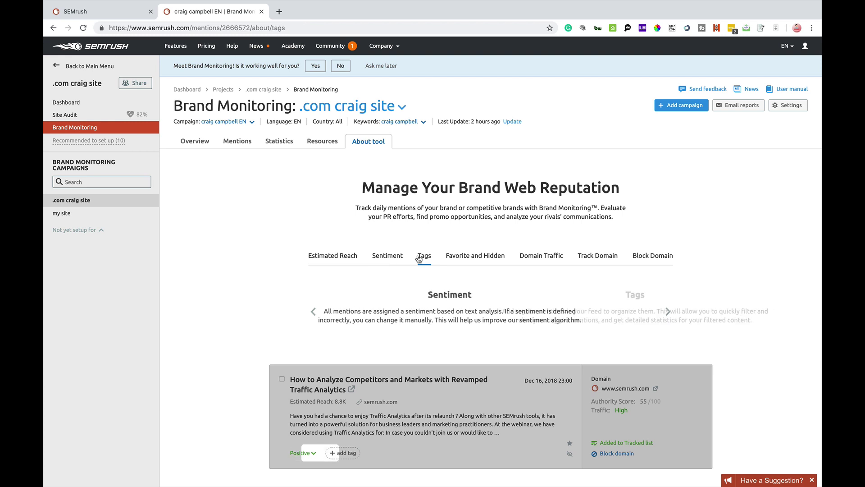
click(456, 260)
click(543, 259)
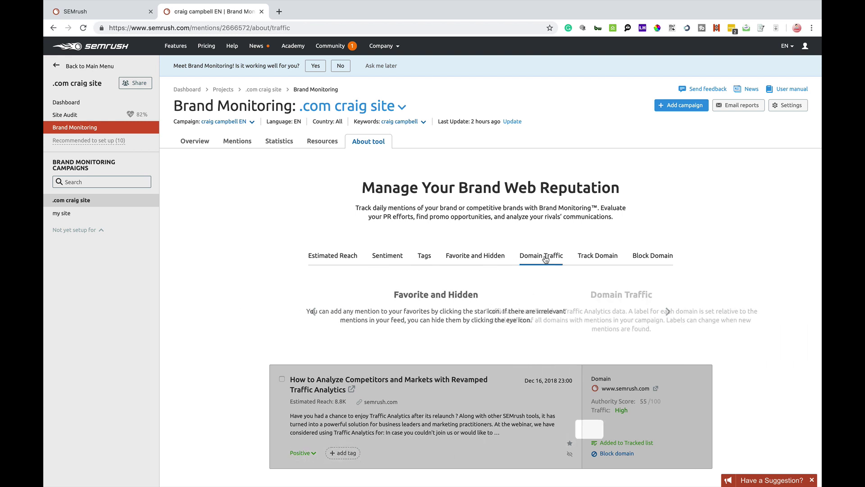
click(604, 263)
click(649, 257)
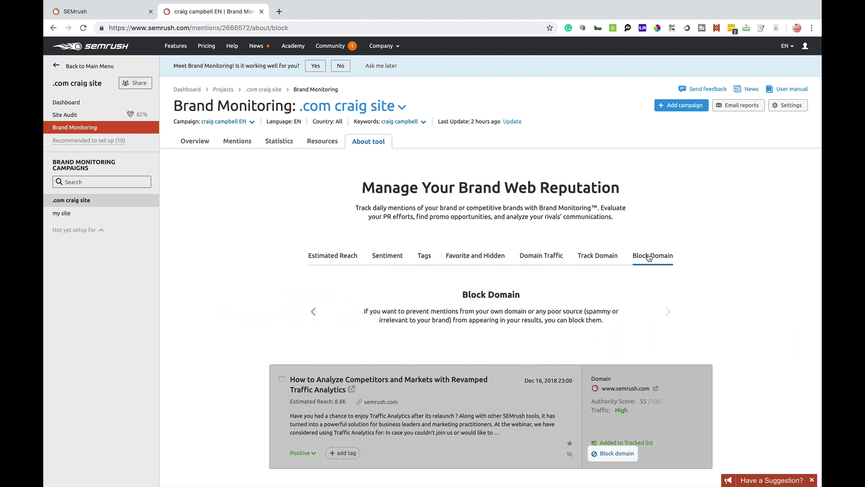
scroll(649, 257, down, 1)
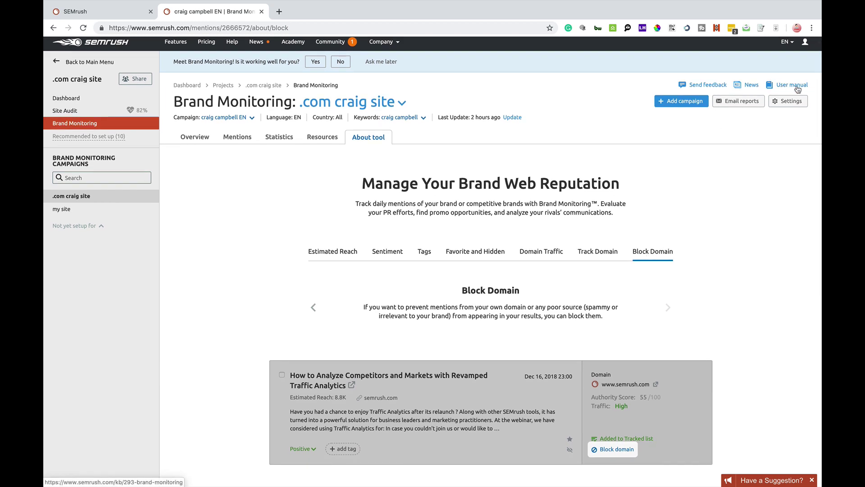
key(ctrl+plus)
scroll(798, 89, up, 5)
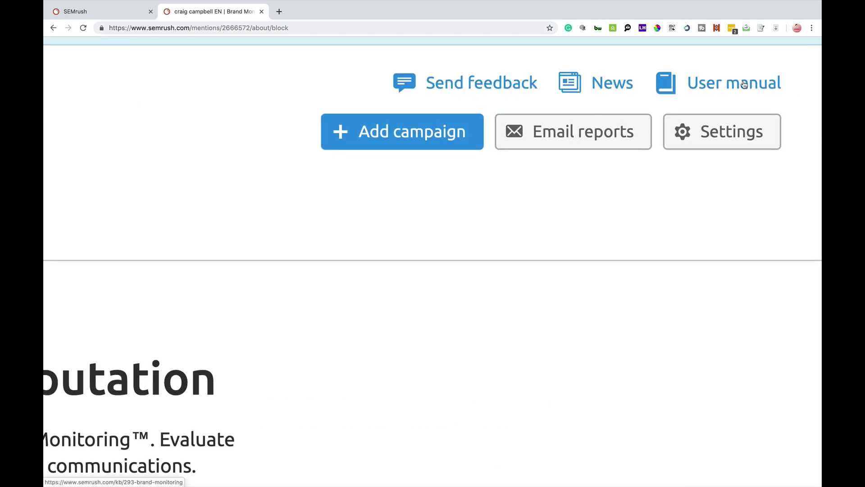
scroll(744, 85, down, 5)
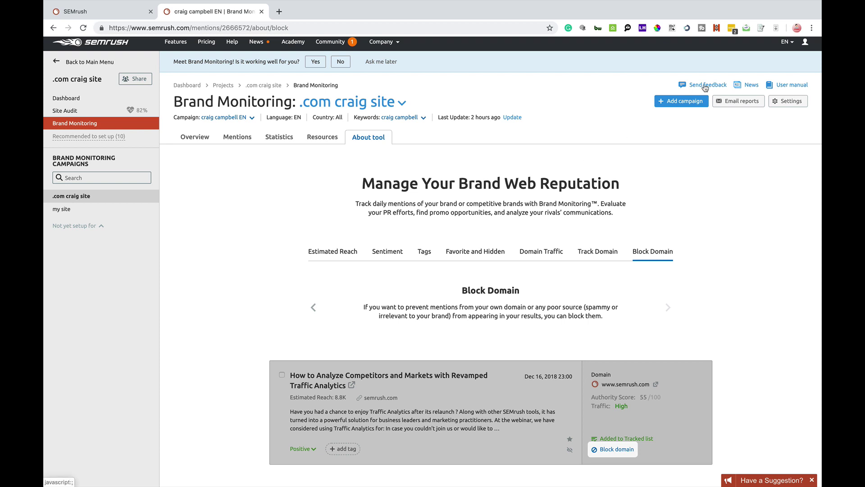
- Cancel the Send feedback form unsent and return to the Overview dashboard showing 22 mentions
scroll(705, 88, up, 5)
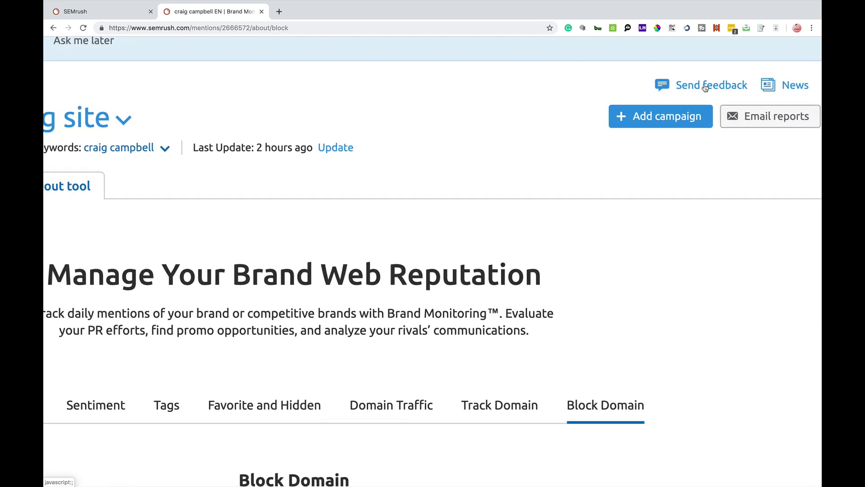
click(705, 85)
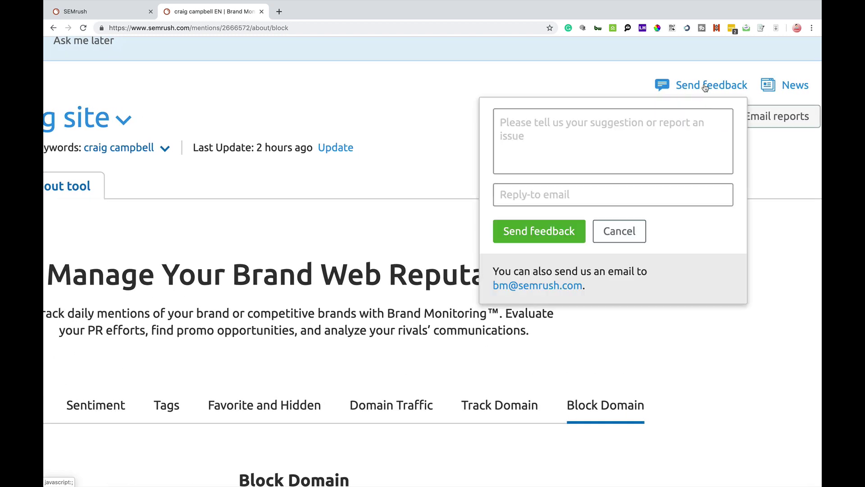
click(646, 134)
scroll(646, 135, down, 5)
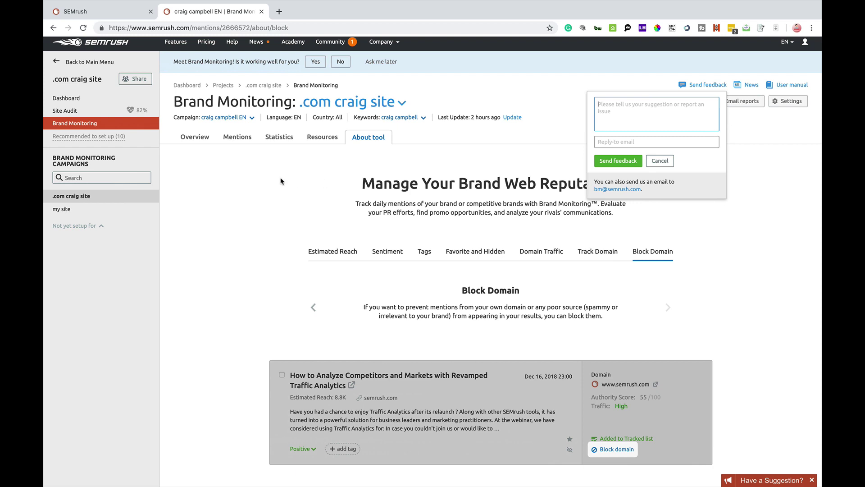
click(658, 161)
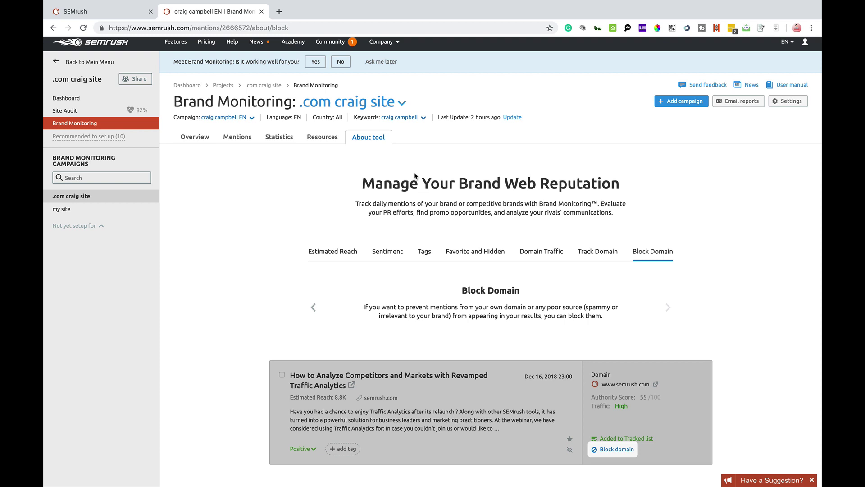
click(200, 137)
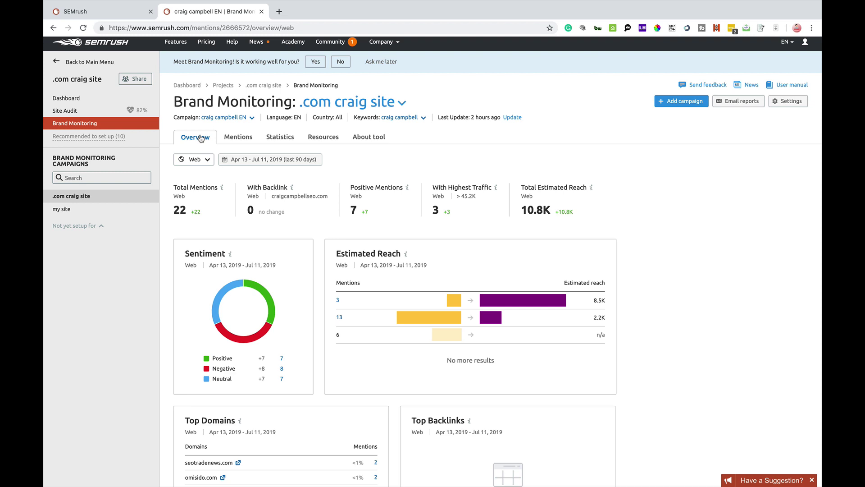
mouse_move(229, 3)
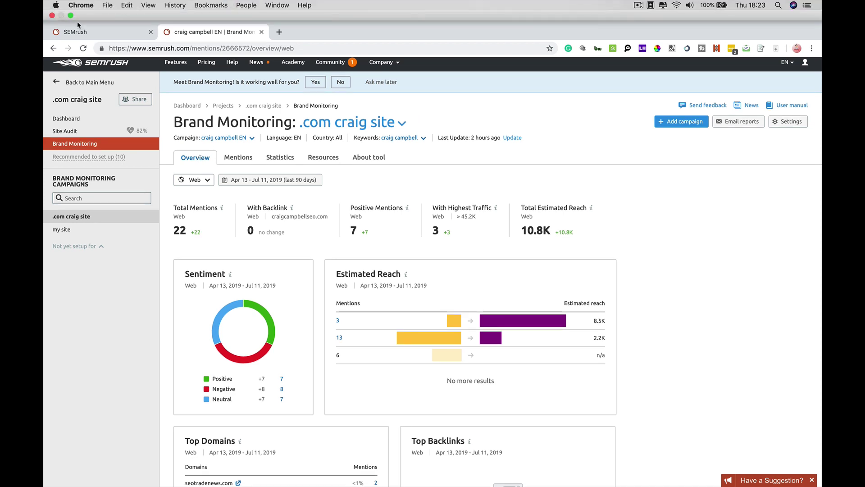